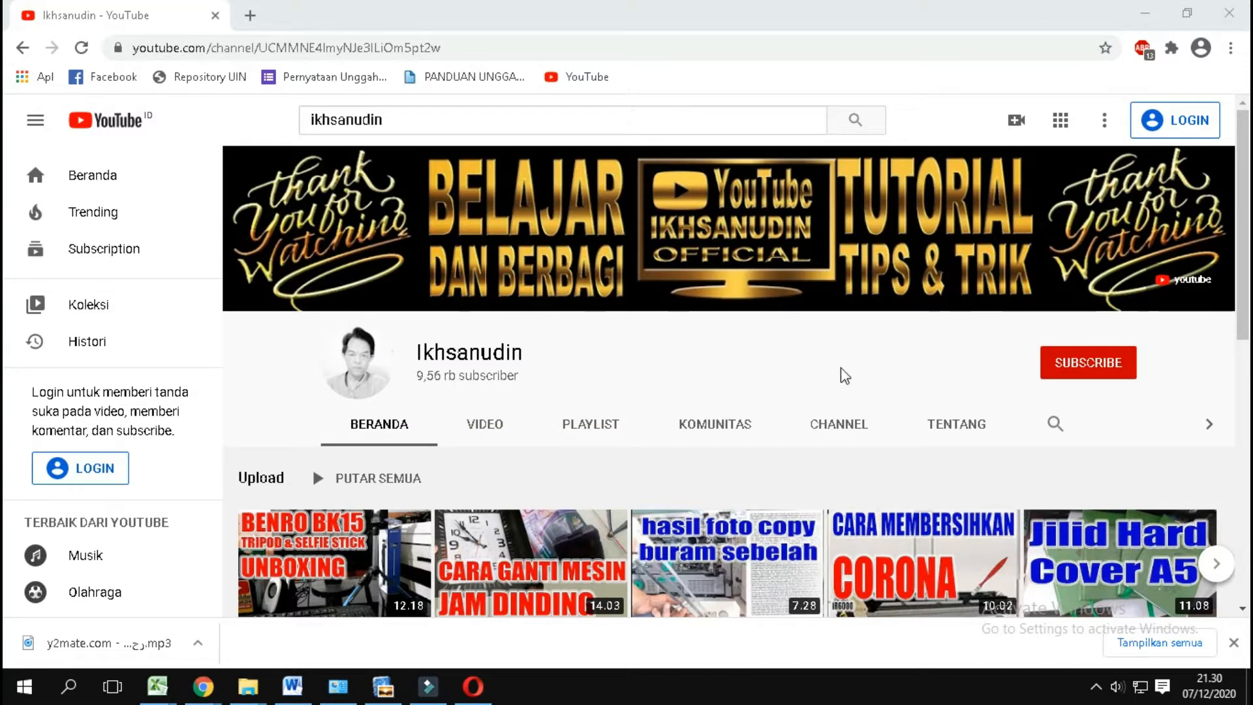
Step: Open "Buat Kartu Mahasiswa seperti KTP.pdf" from the desktop in Photoshop, importing page 1 at 300 pixels/inch in RGB Color
right_click(731, 702)
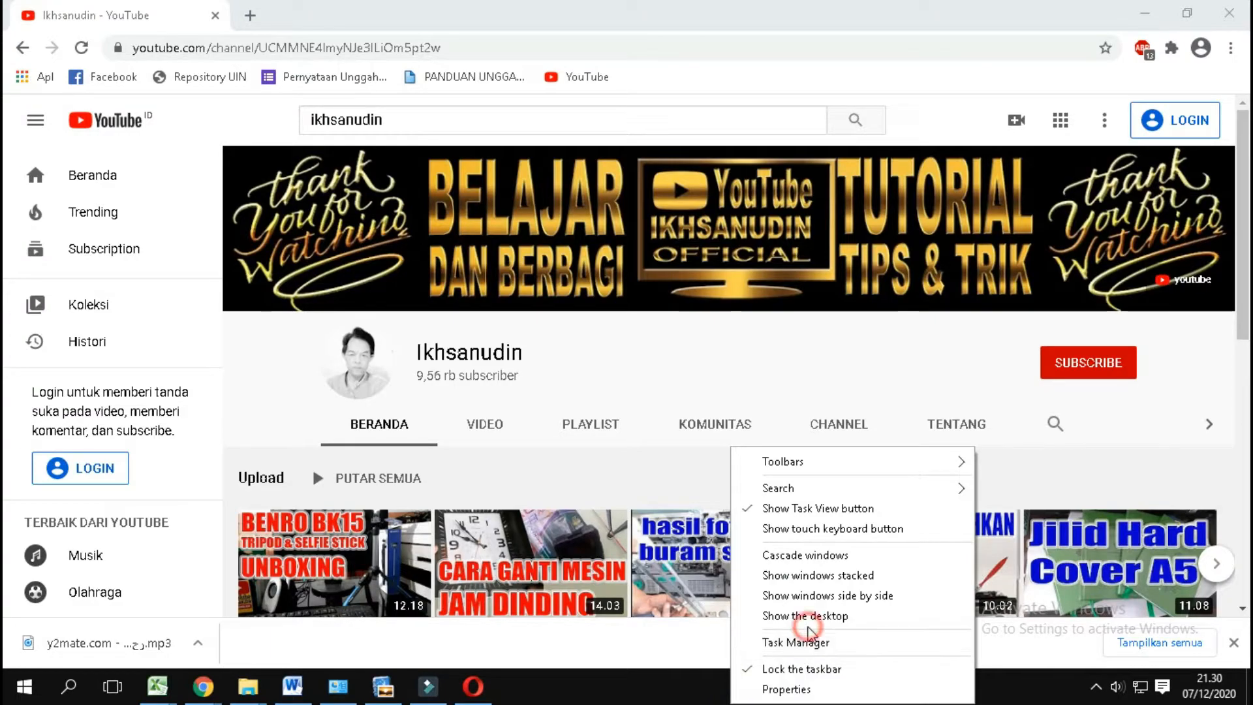
left_click(813, 618)
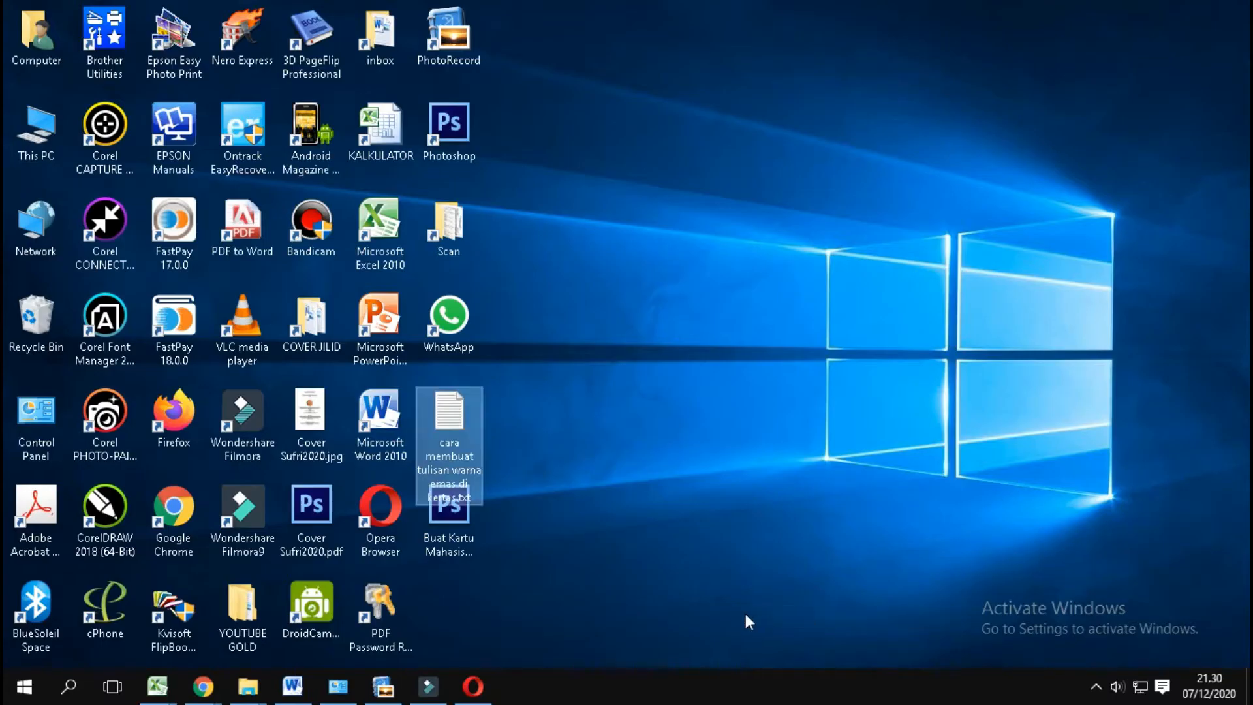
left_click(677, 445)
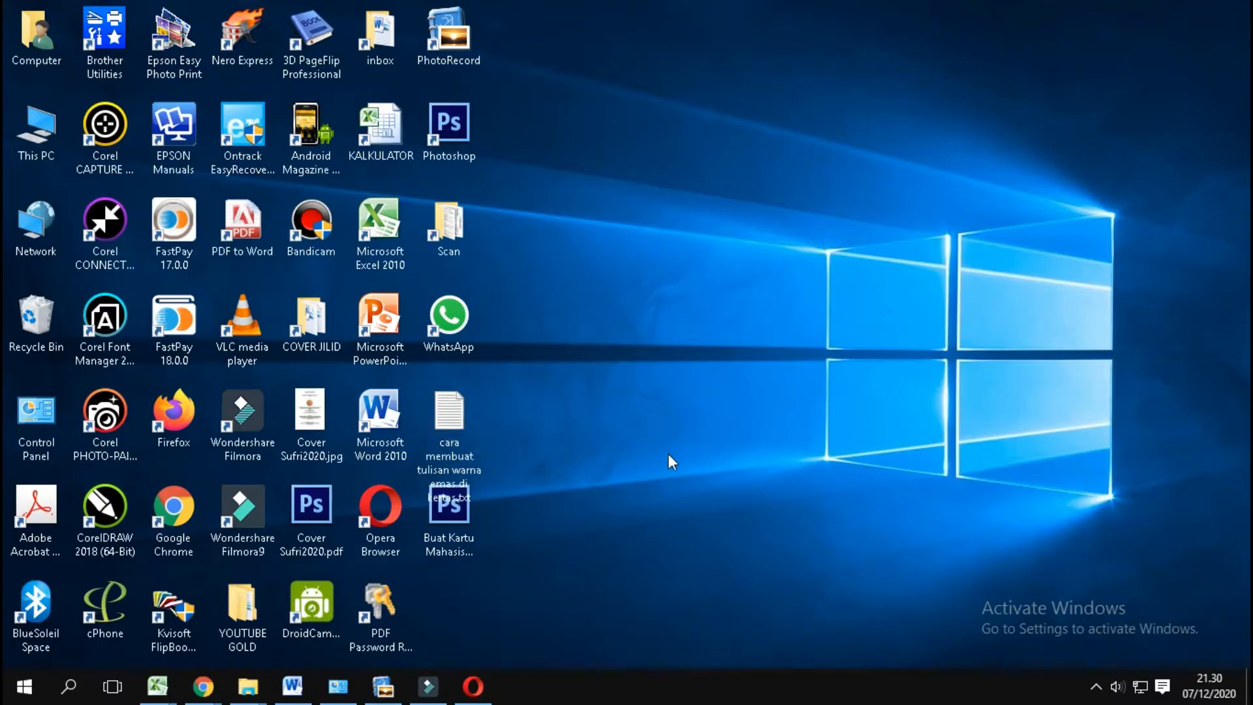
left_click(474, 524)
left_click(630, 508)
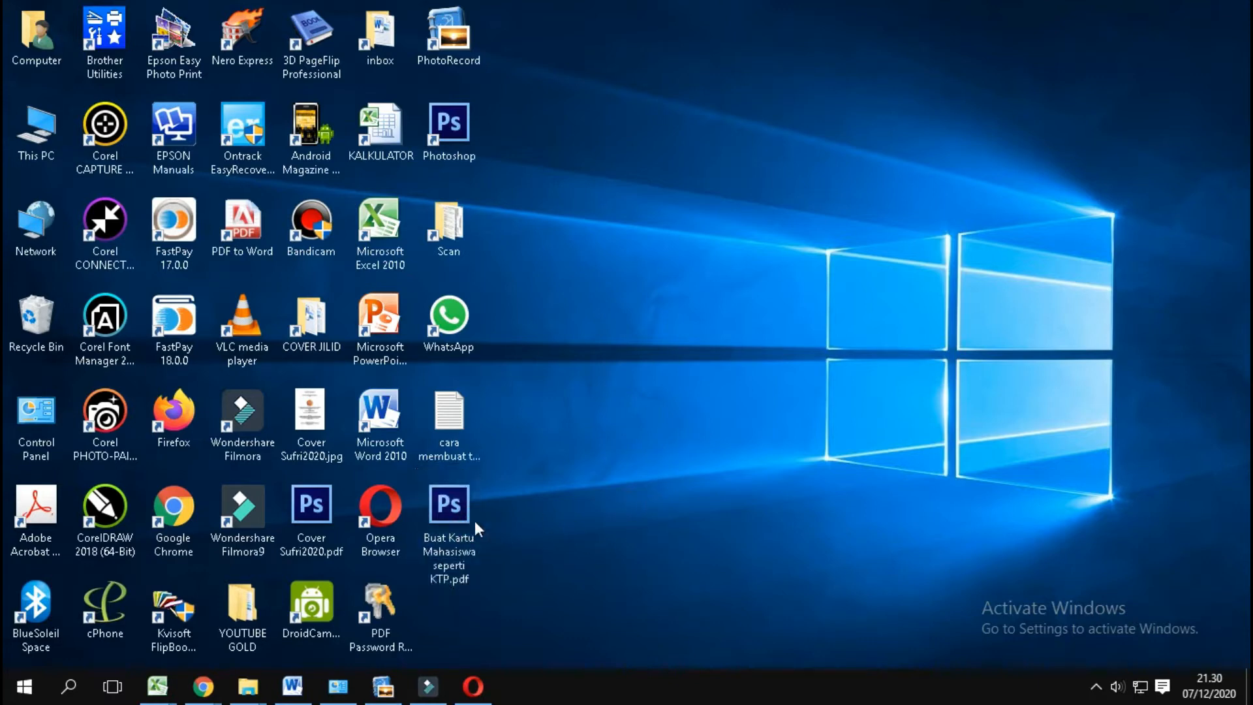
left_click(445, 506)
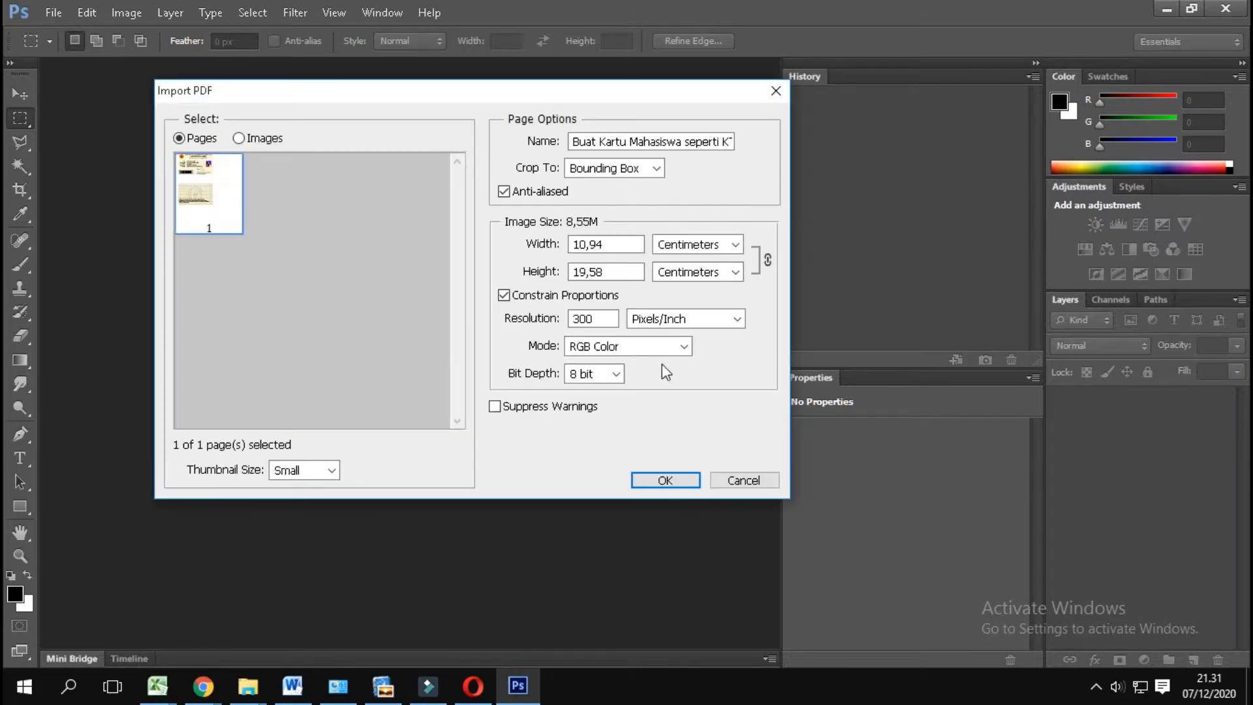
left_click(667, 481)
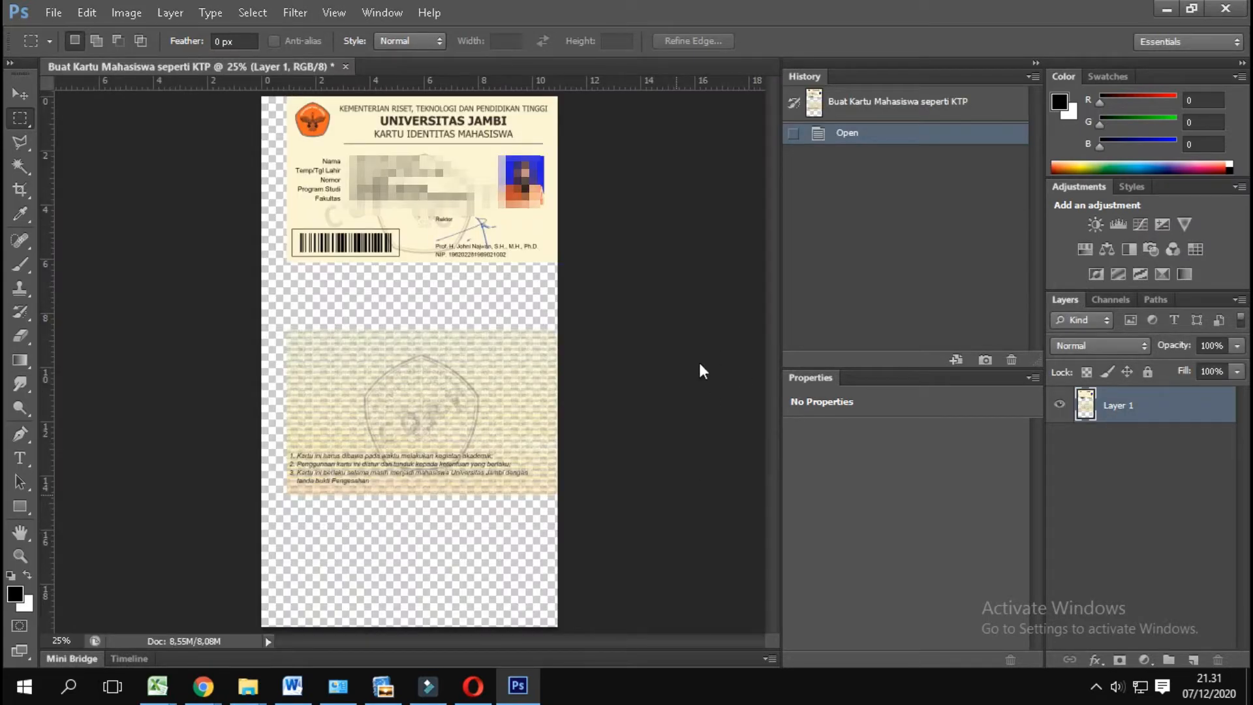
Step: Nudge the layer with both card sides about 0.5 cm to the left to center it horizontally on the canvas
left_click(23, 96)
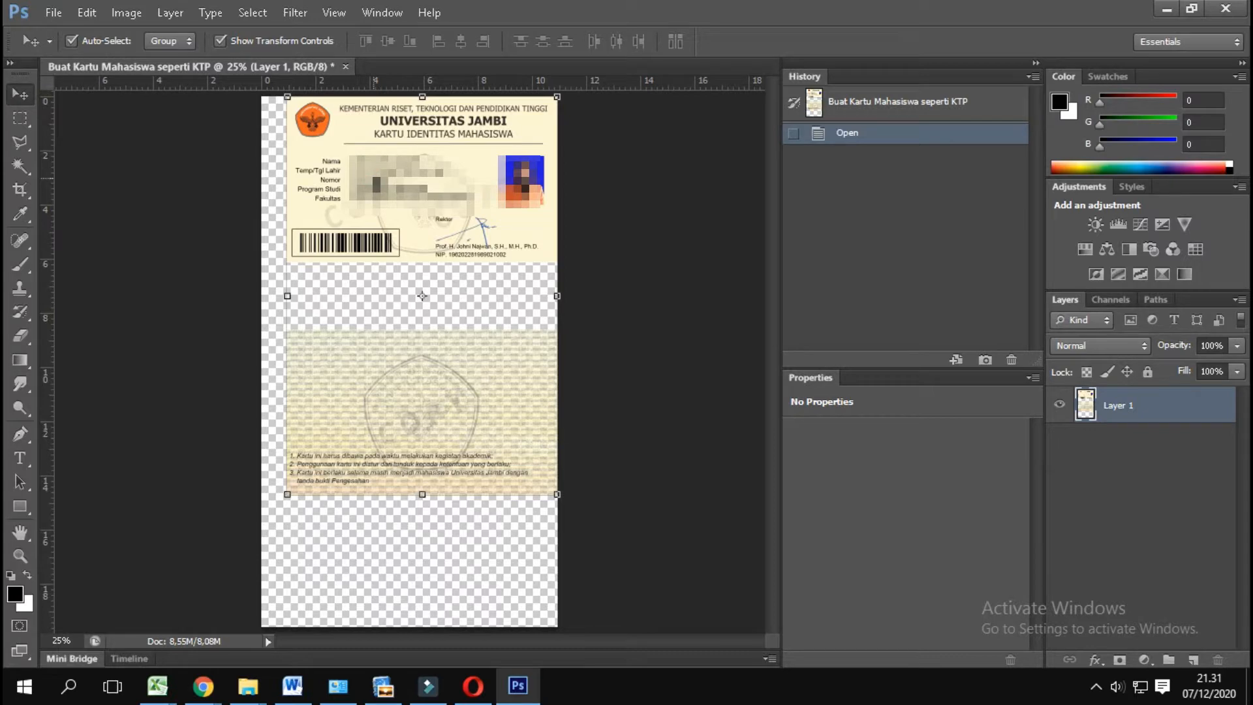
key("Left")
key("Left")
key("Left")
key("Left")
key("Left")
key("Left")
key("Left")
key("Left")
key("Left")
key("Left")
key("Left")
key("Left")
key("Left")
key("Left")
key("Left")
key("Left")
key("Left")
key("Left")
key("Left")
key("Left")
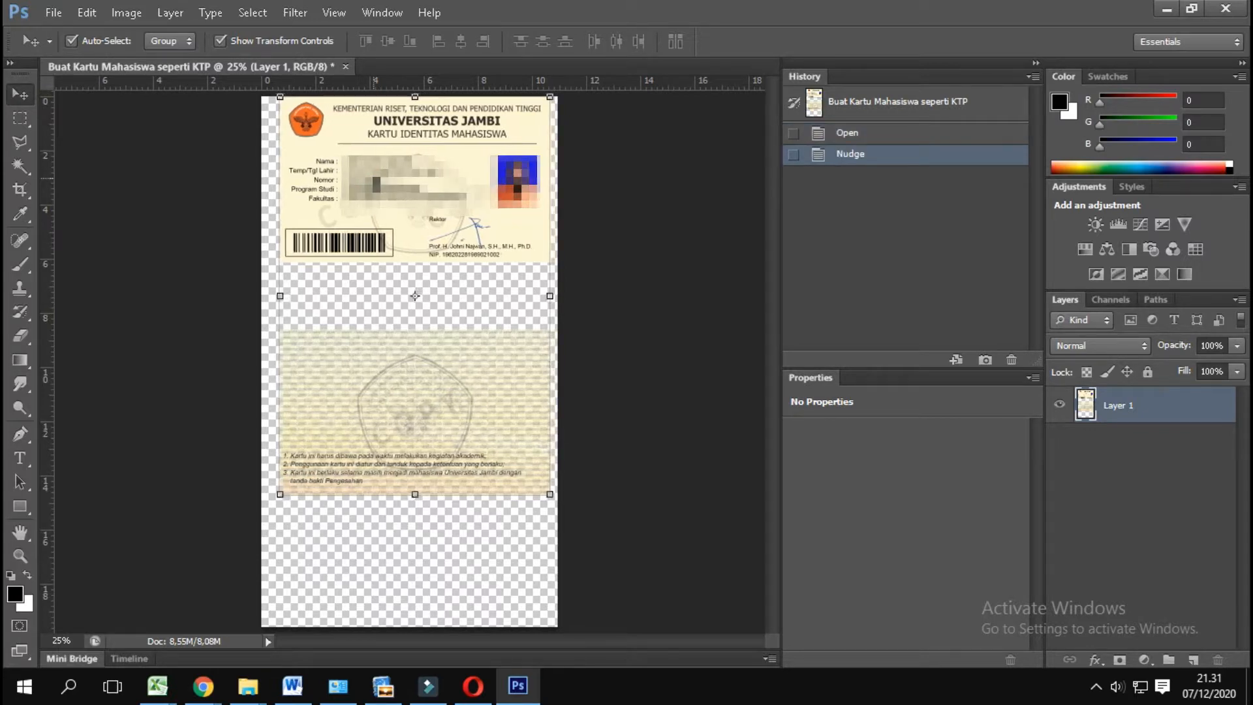
key("Left")
key("Left")
key("Left")
key("Left")
key("Left")
key("Left")
key("Left")
key("Left")
key("Left")
key("Left")
key("Left")
key("Left")
key("Left")
key("Left")
key("Left")
key("Left")
key("Left")
key("Left")
key("Left")
key("Left")
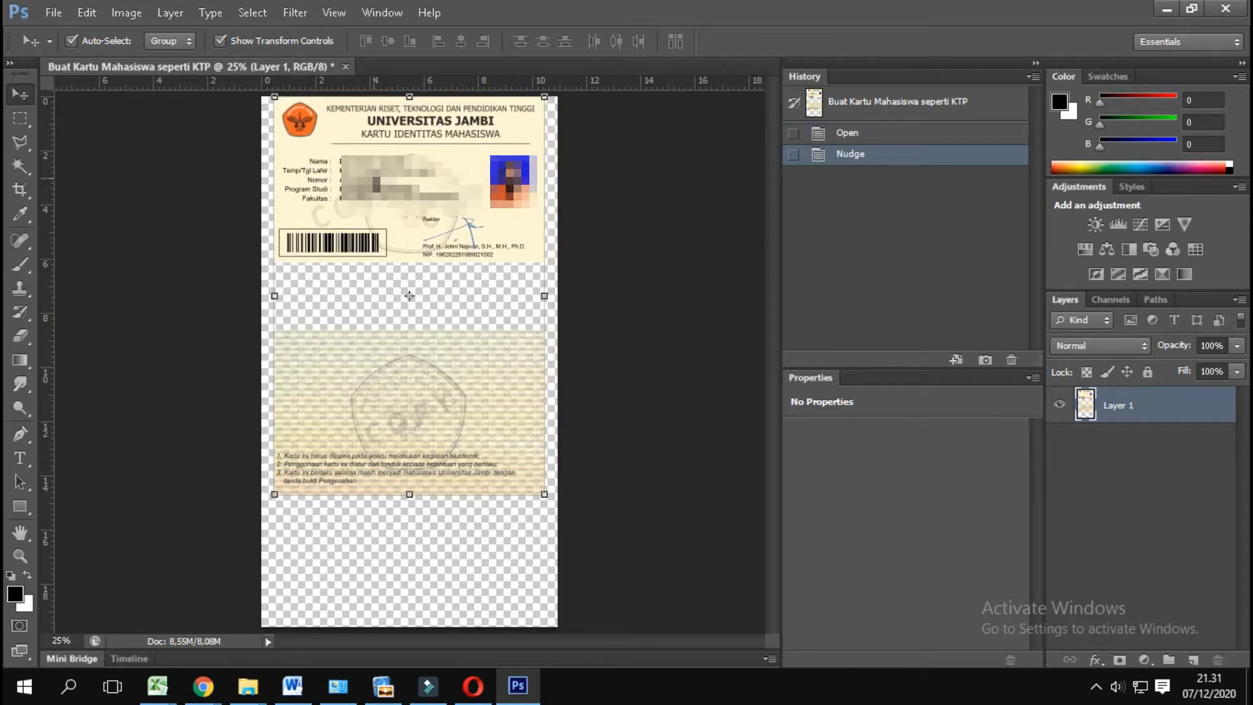
Step: Nudge the card layer about 0.7 cm down to leave a margin above the front side
key("Down")
key("Down")
key("Down")
key("Down")
key("Down")
key("Down")
key("Down")
key("Down")
key("Down")
key("Down")
key("Down")
key("Down")
key("Down")
key("Down")
key("Down")
key("Down")
key("Down")
key("Down")
key("Down")
key("Down")
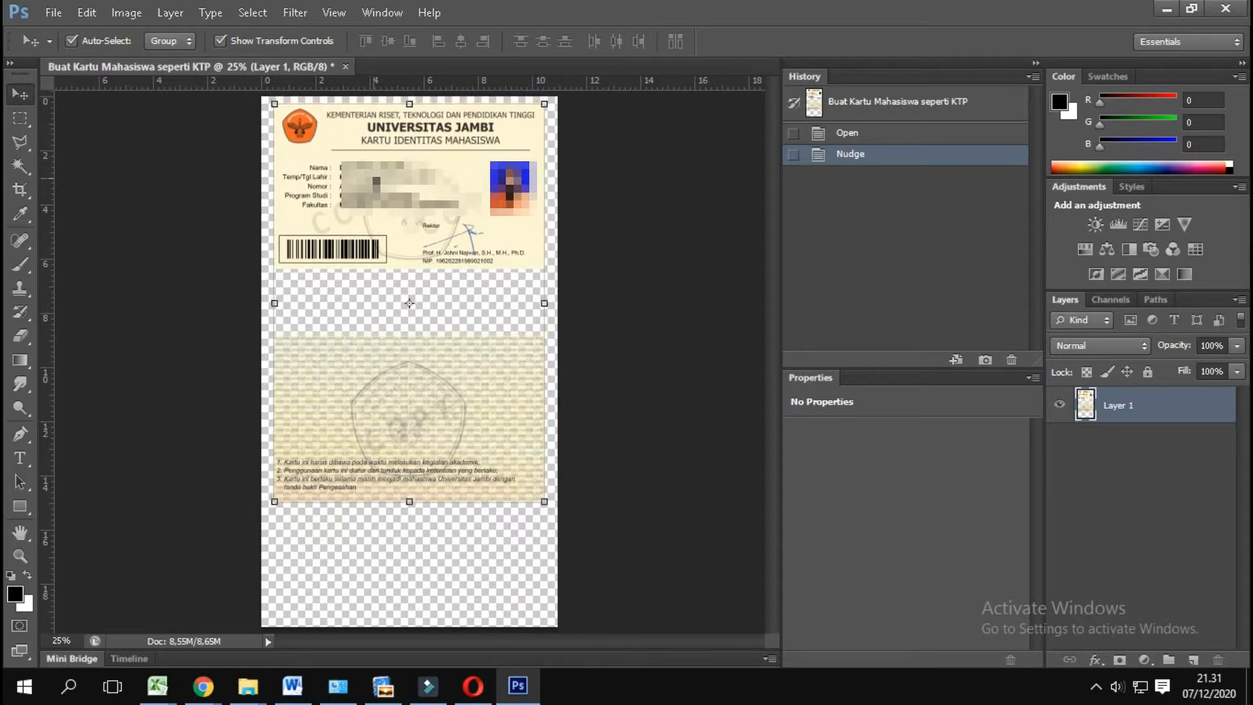
key("Down")
key("Down")
key("Down")
key("Down")
key("Down")
key("Down")
key("Down")
key("Down")
key("Down")
key("Down")
key("Down")
key("Down")
key("Down")
key("Down")
key("Down")
key("Down")
key("Down")
key("Down")
key("Down")
key("Down")
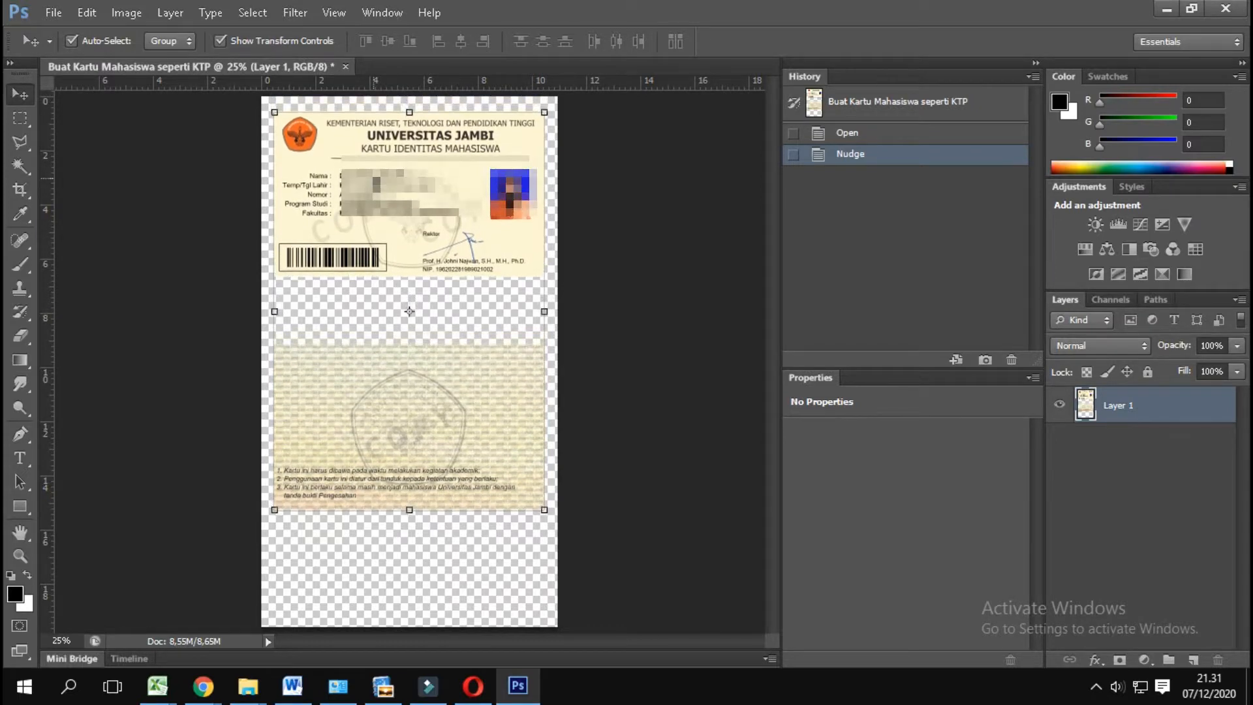
key("Down")
key("Down")
key("Down")
key("Down")
key("Down")
key("Down")
key("Down")
key("Down")
key("Down")
key("Down")
key("Down")
key("Down")
key("Down")
key("Down")
key("Down")
key("Down")
key("Down")
key("Down")
key("Down")
key("Down")
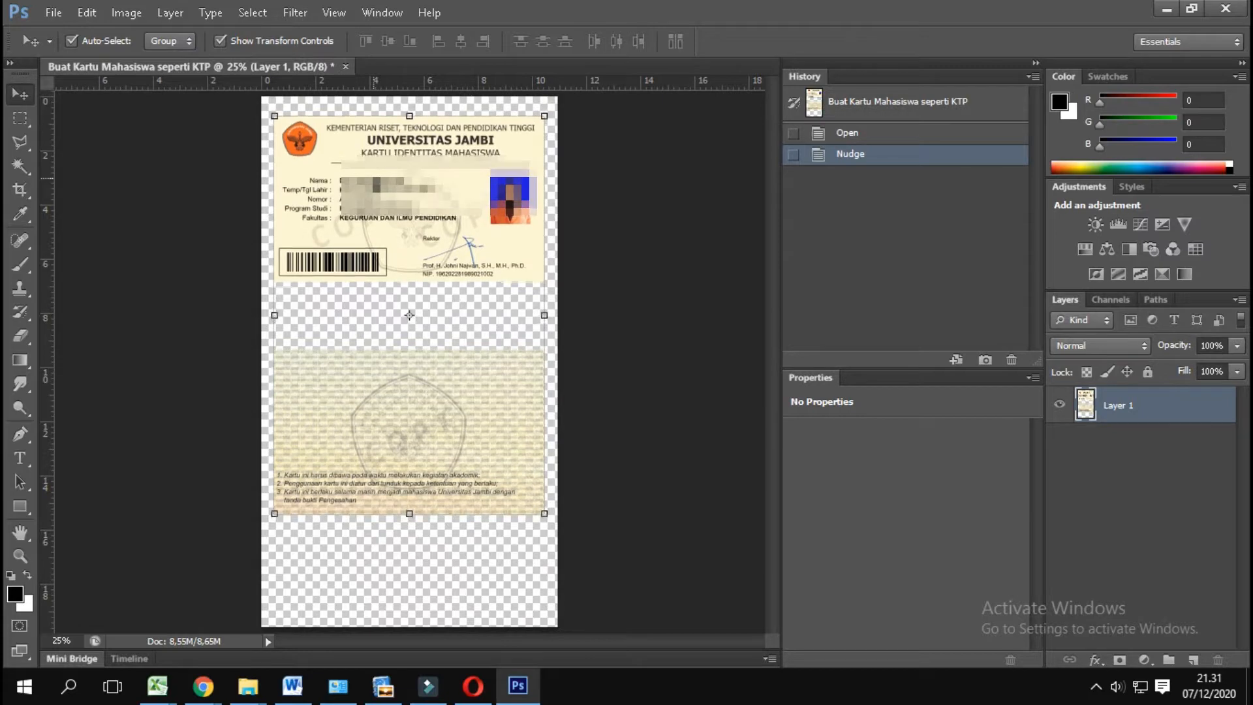
key("Up")
key("Up")
key("Up")
key("Up")
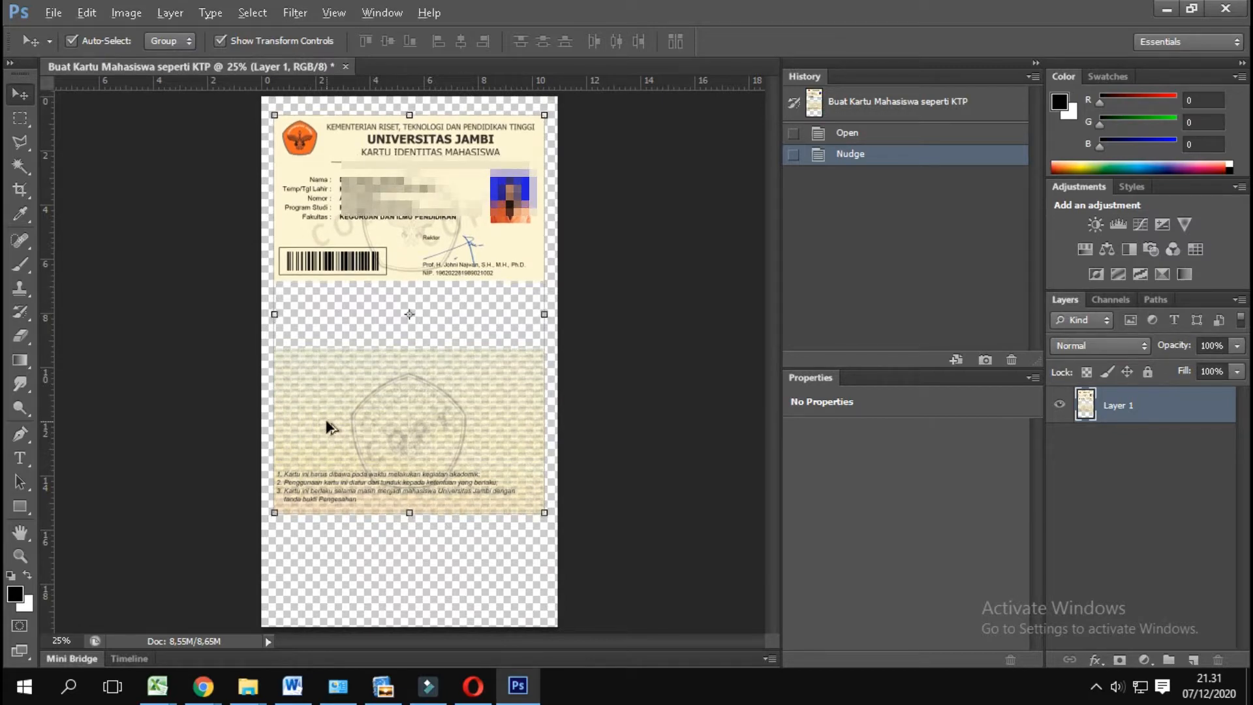
Step: Collapse the History and Properties panels, and cut the card's back side with a rectangular marquee and paste it onto a new layer
scroll(330, 427, "up", 4)
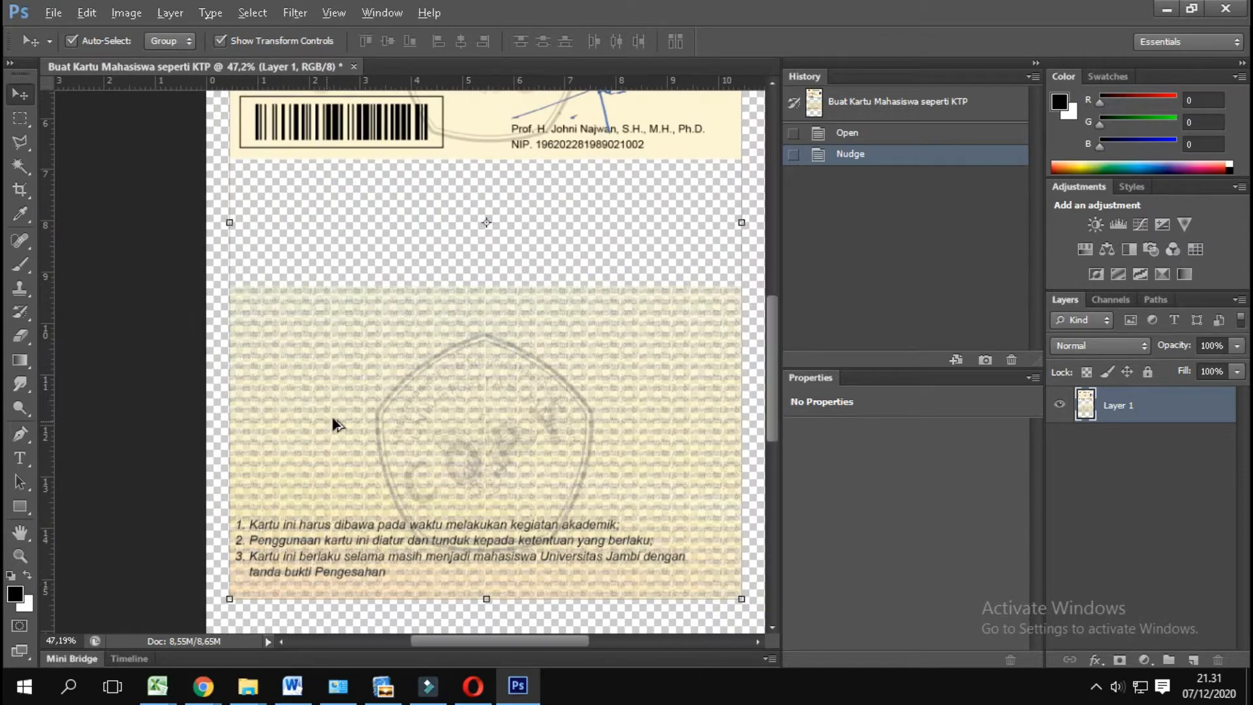
key("alt")
left_click(1036, 62)
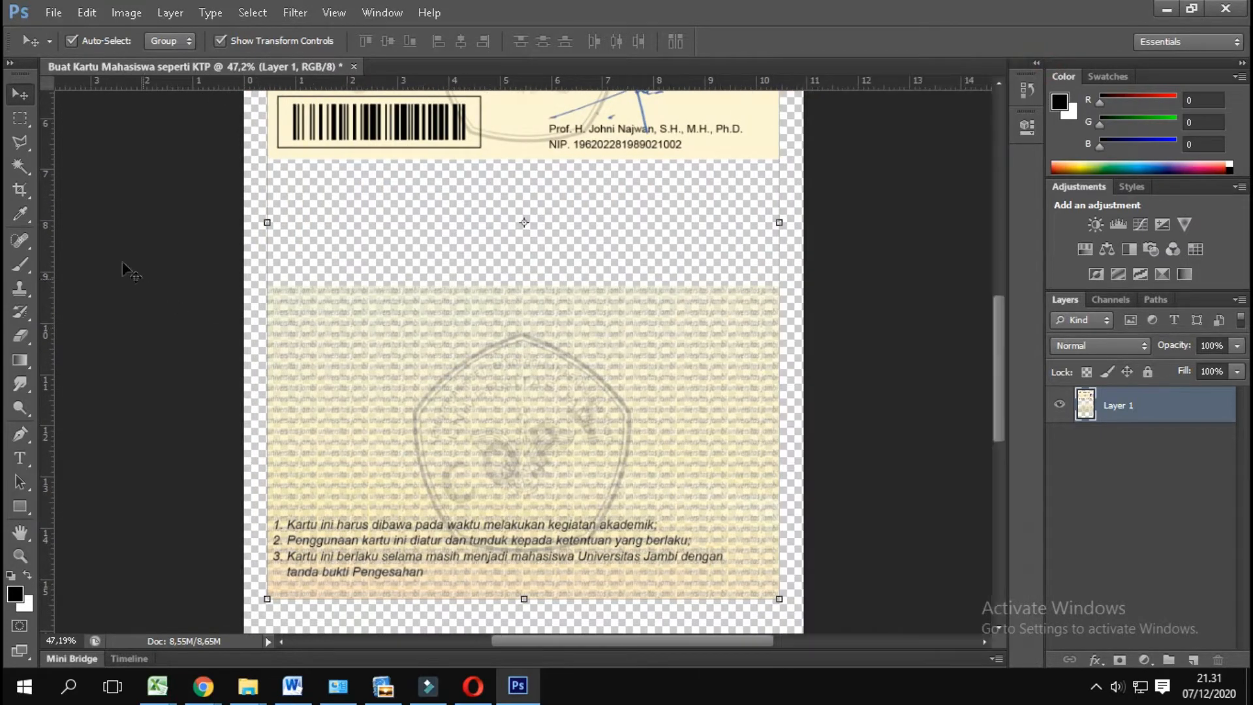
left_click(21, 119)
key("m")
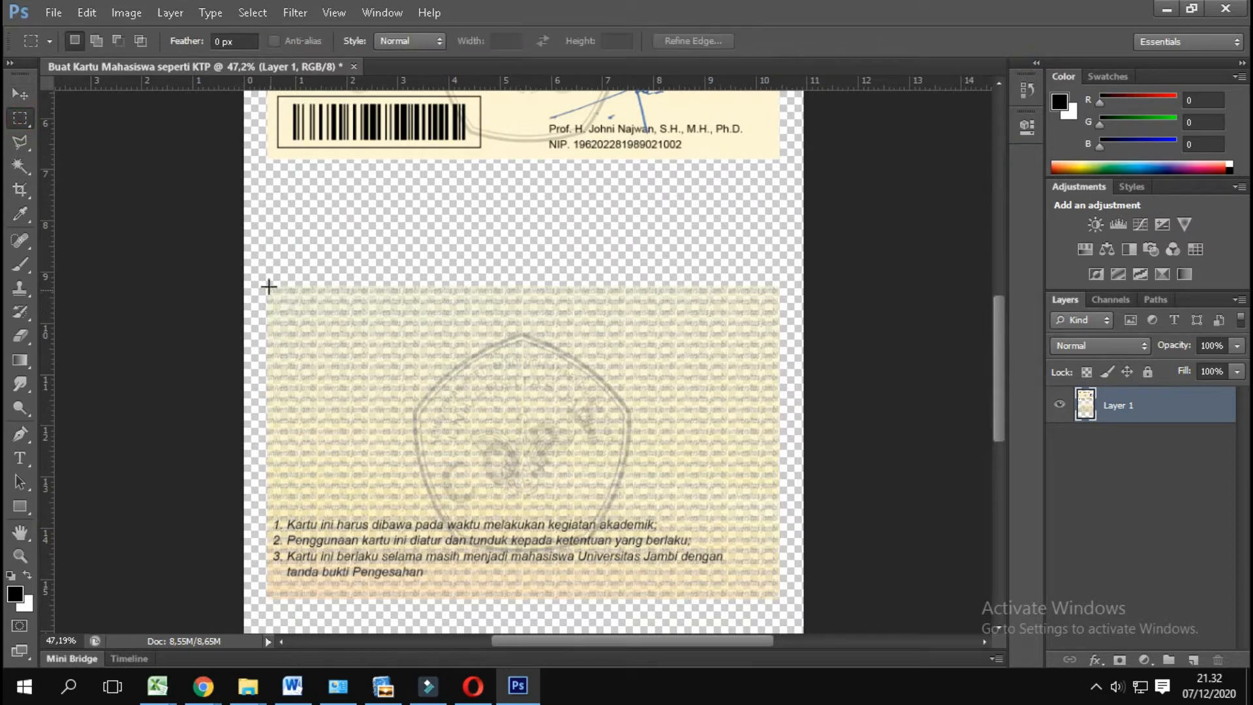
left_click_drag(268, 287, 781, 595)
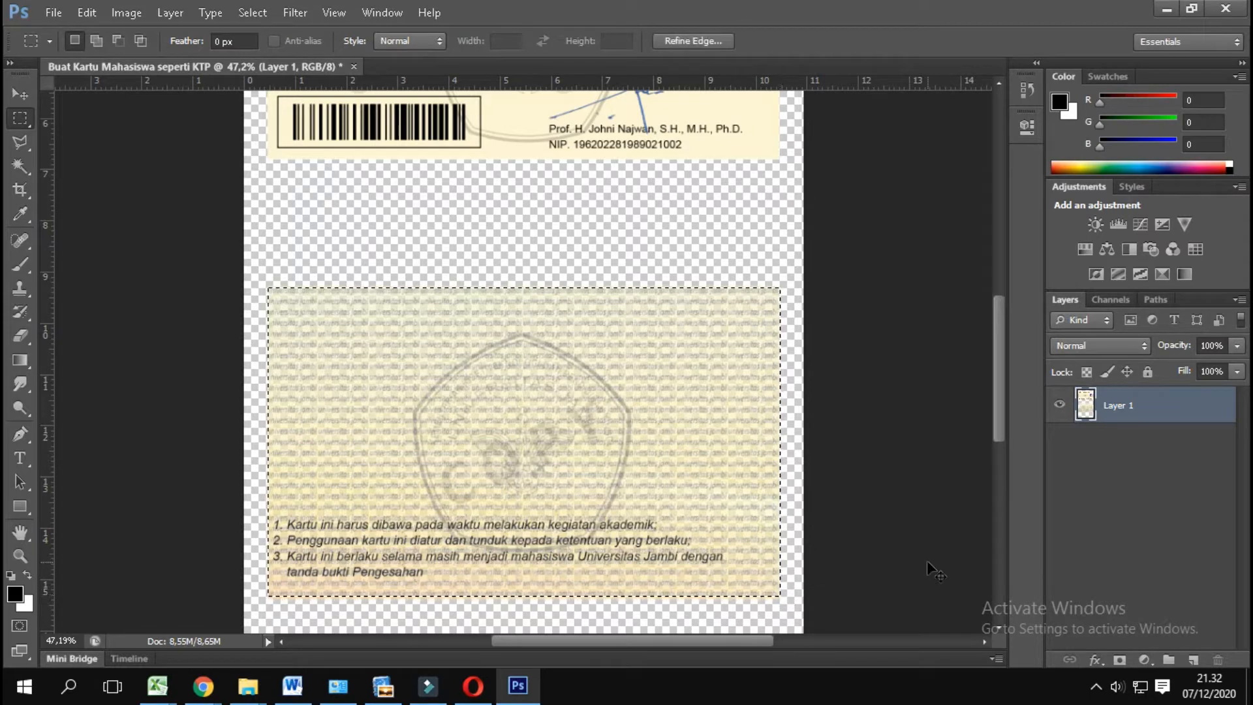
key("ctrl+x")
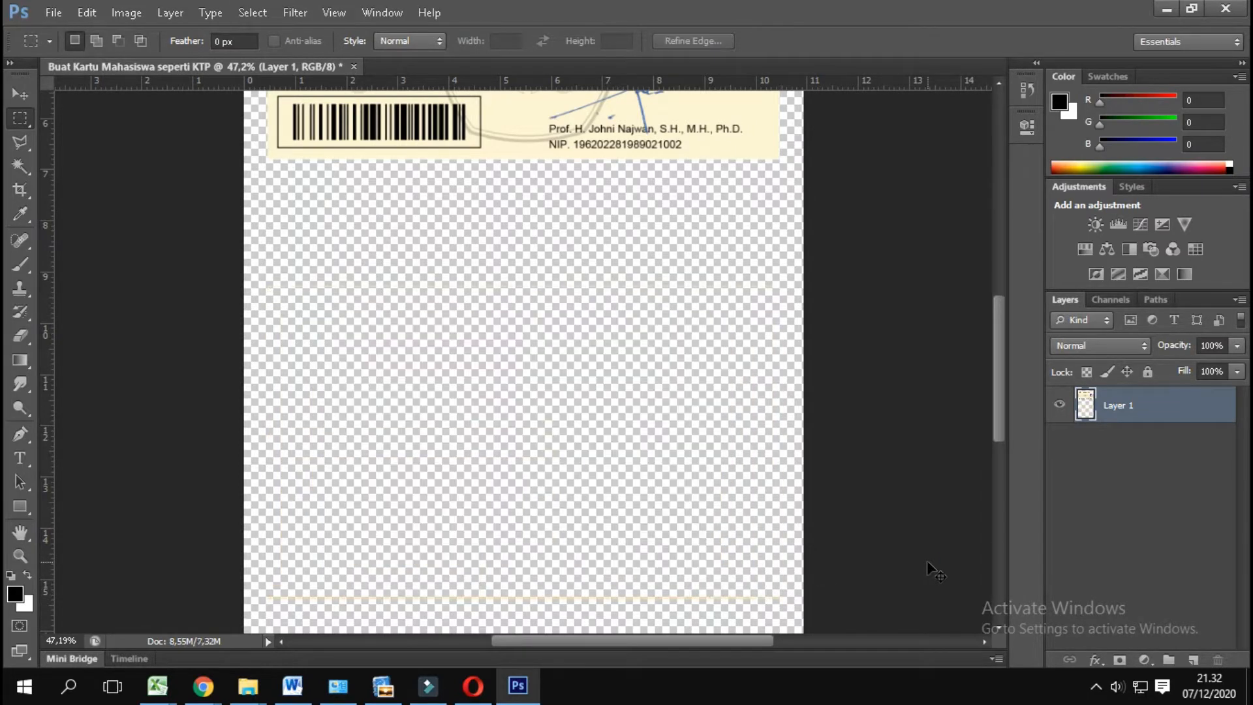
key("ctrl+v")
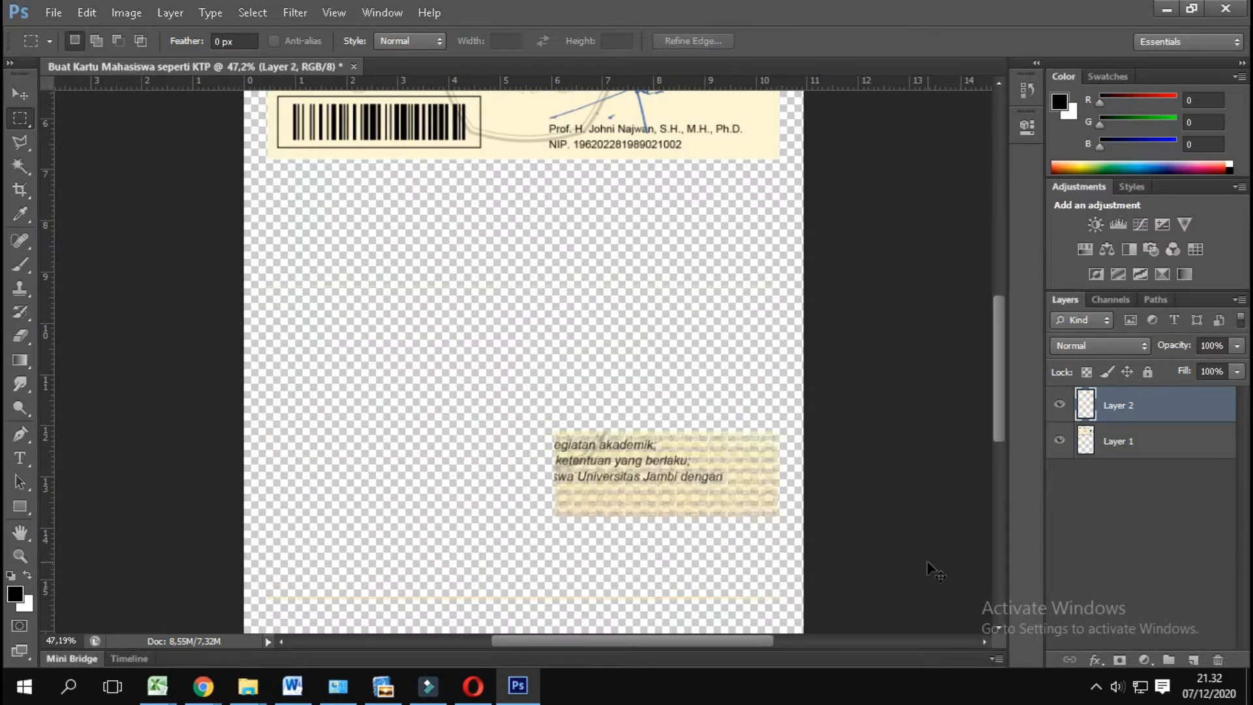
Step: Nudge the pasted back side up about 0.5 cm, leaving a gap of about 0.4 cm below the front side
left_click(26, 98)
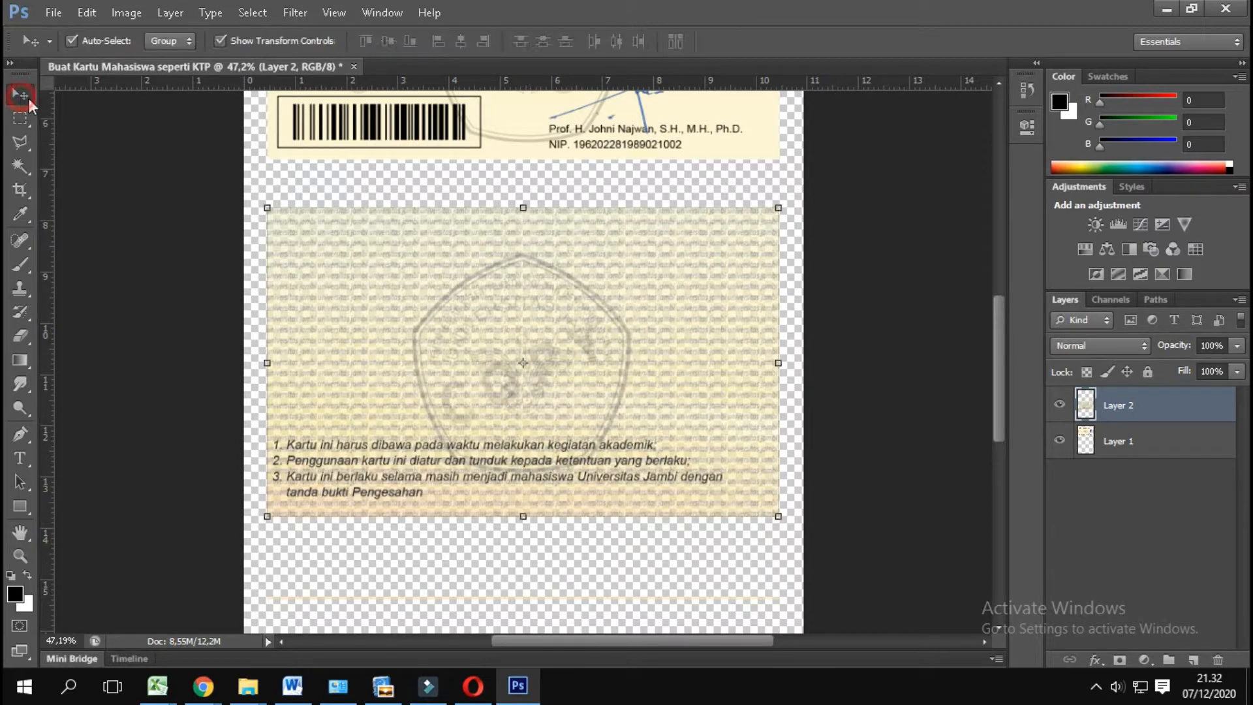
key("Up")
key("Up")
key("Up")
key("Up")
key("Up")
key("Up")
key("Up")
key("Up")
key("Up")
key("Up")
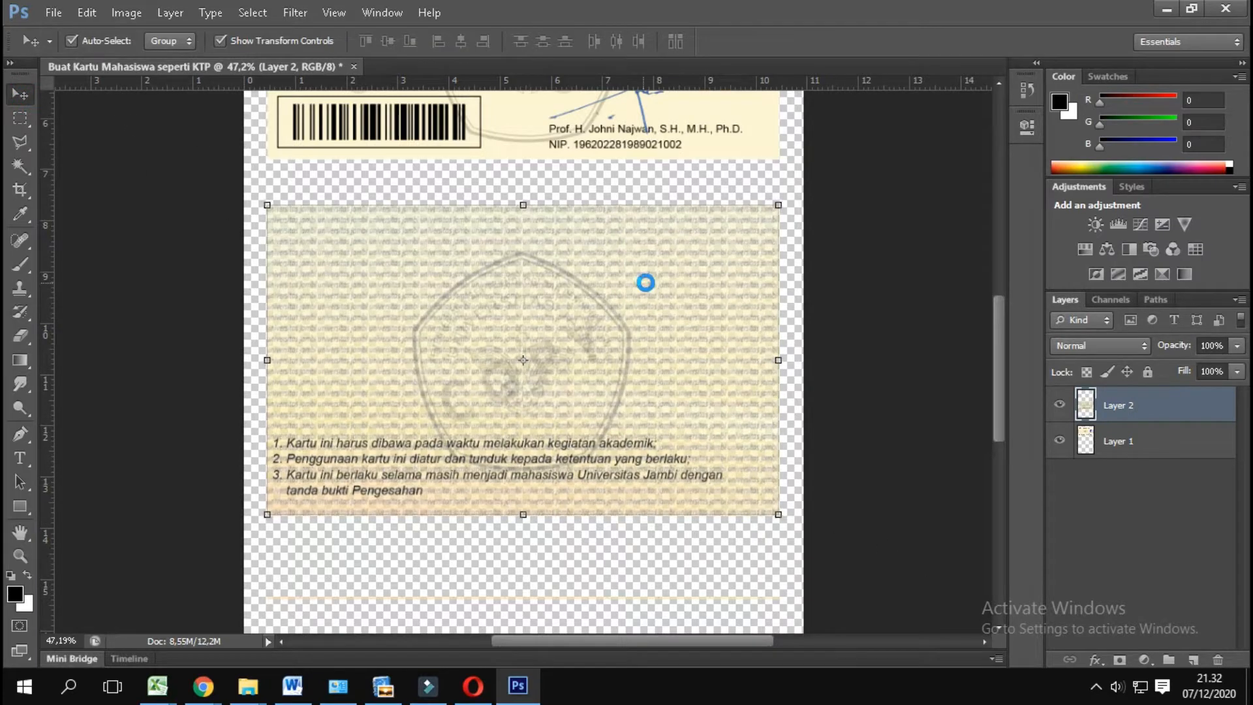
key("shift+Up")
key("shift+Up")
key("shift+Up")
key("shift+Up")
key("shift+Up")
key("shift+Up")
key("shift+Up")
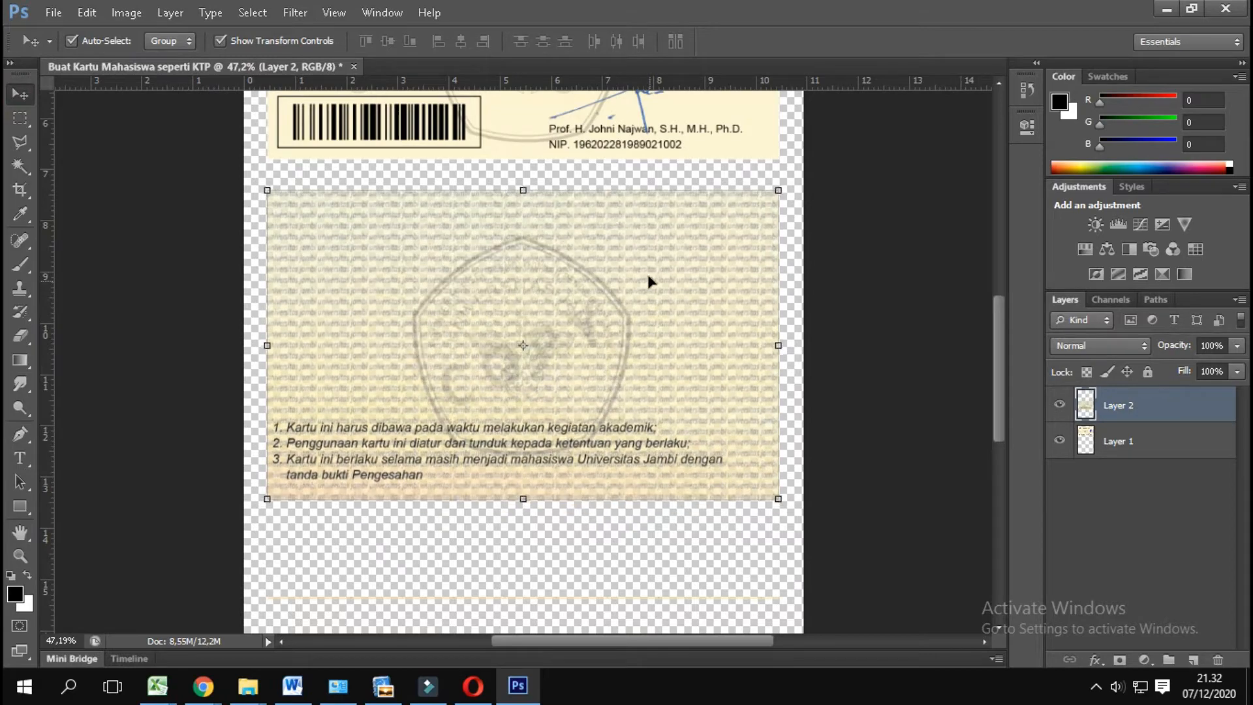
key("Up")
key("Up")
key("Up")
key("Up")
key("Up")
key("Up")
key("Up")
key("Up")
key("Up")
key("Up")
key("Up")
key("Up")
key("Up")
key("Up")
key("Up")
key("Up")
key("Up")
key("Up")
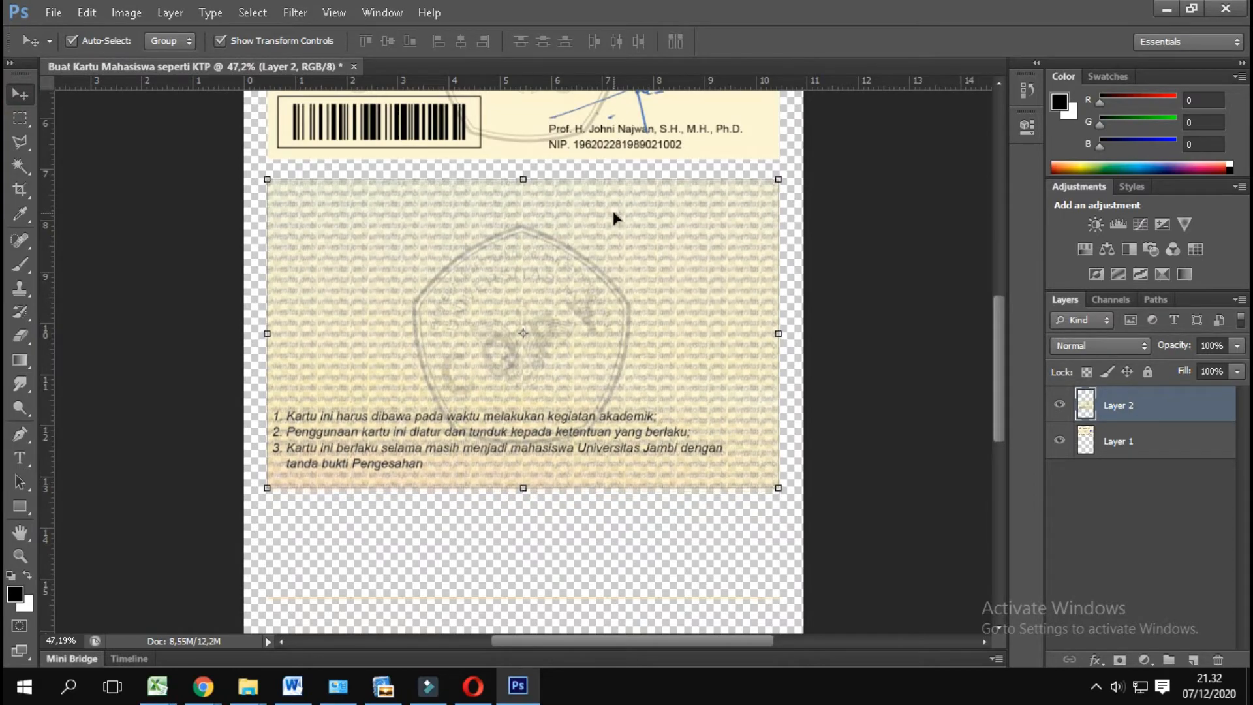
Step: Nudge the card's back side up about 0.4 cm until it meets the front side's lower edge, and check the join
key("Up")
key("Up")
key("Up")
key("Up")
key("Up")
key("Up")
key("Up")
key("Up")
key("Up")
key("Up")
key("Up")
key("Up")
key("Up")
key("Up")
key("Up")
key("Up")
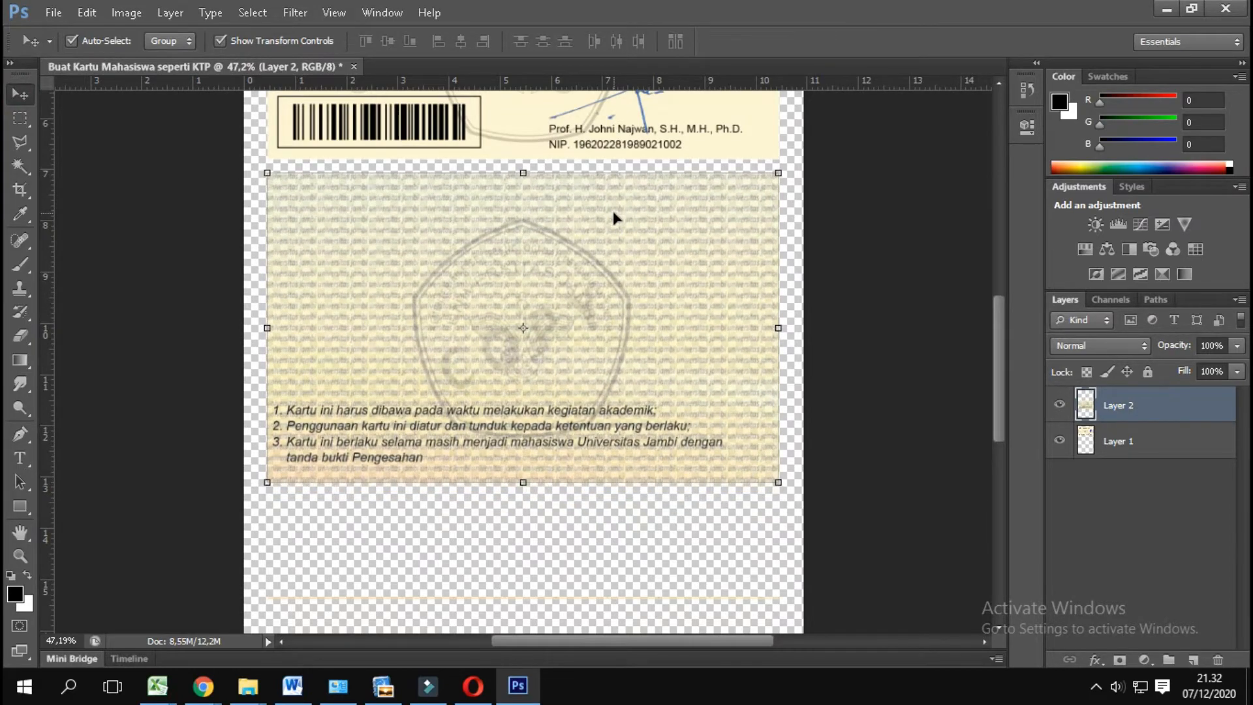
key("Up")
key("Up")
key("Up")
key("Up")
key("Up")
key("Up")
key("Up")
key("Up")
key("Up")
key("Up")
key("Up")
key("Up")
key("Up")
key("Up")
key("Up")
key("Up")
key("Up")
key("Up")
key("Up")
key("Up")
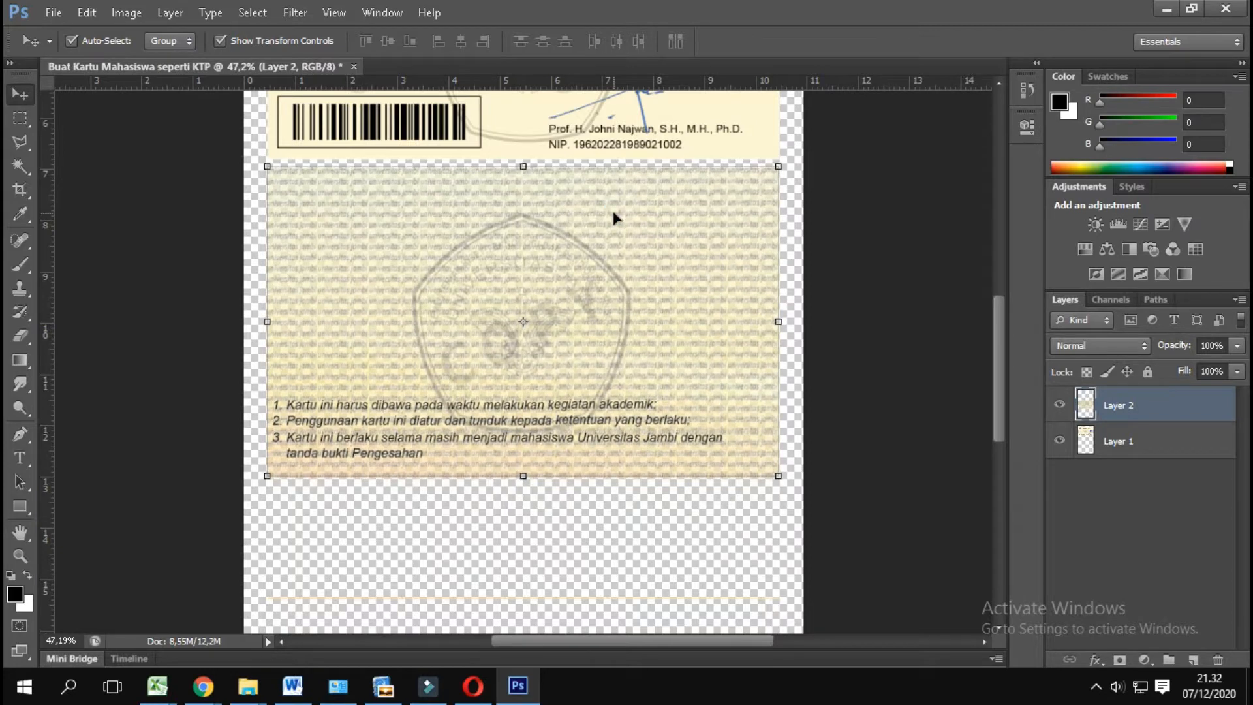
key("Up")
key("Up")
key("Up")
key("Up")
key("Up")
key("Up")
key("Up")
key("Up")
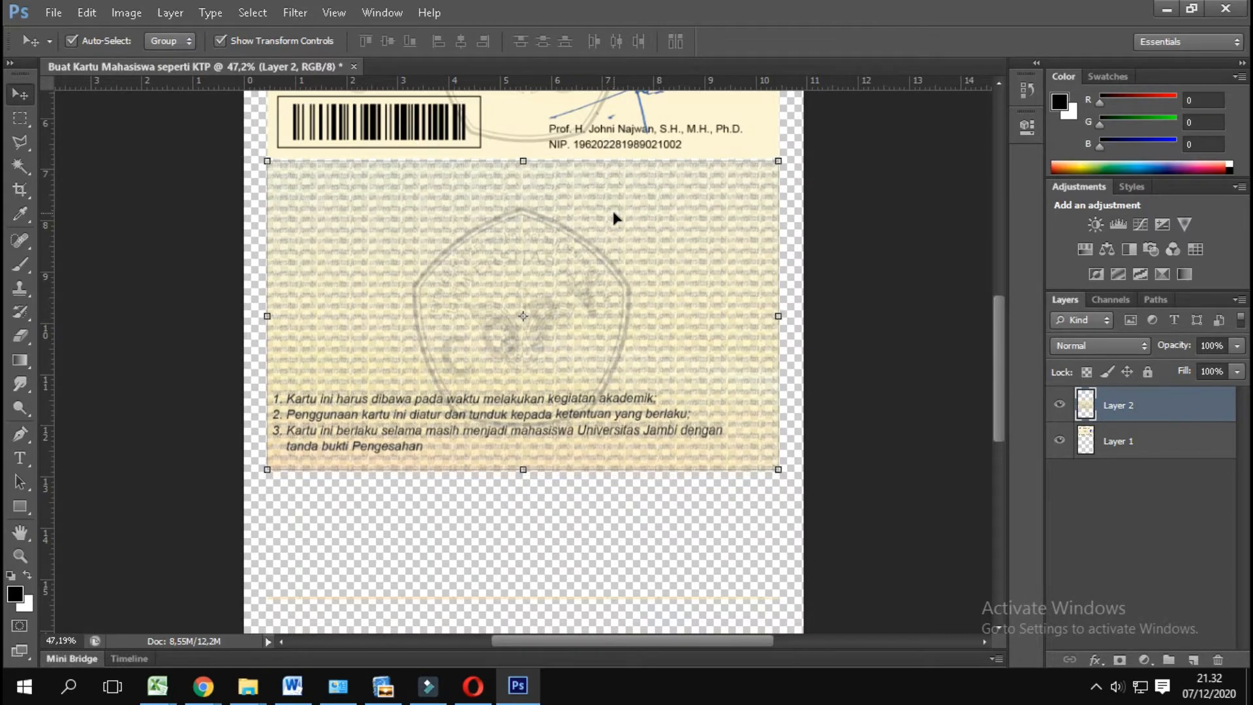
left_click(863, 256)
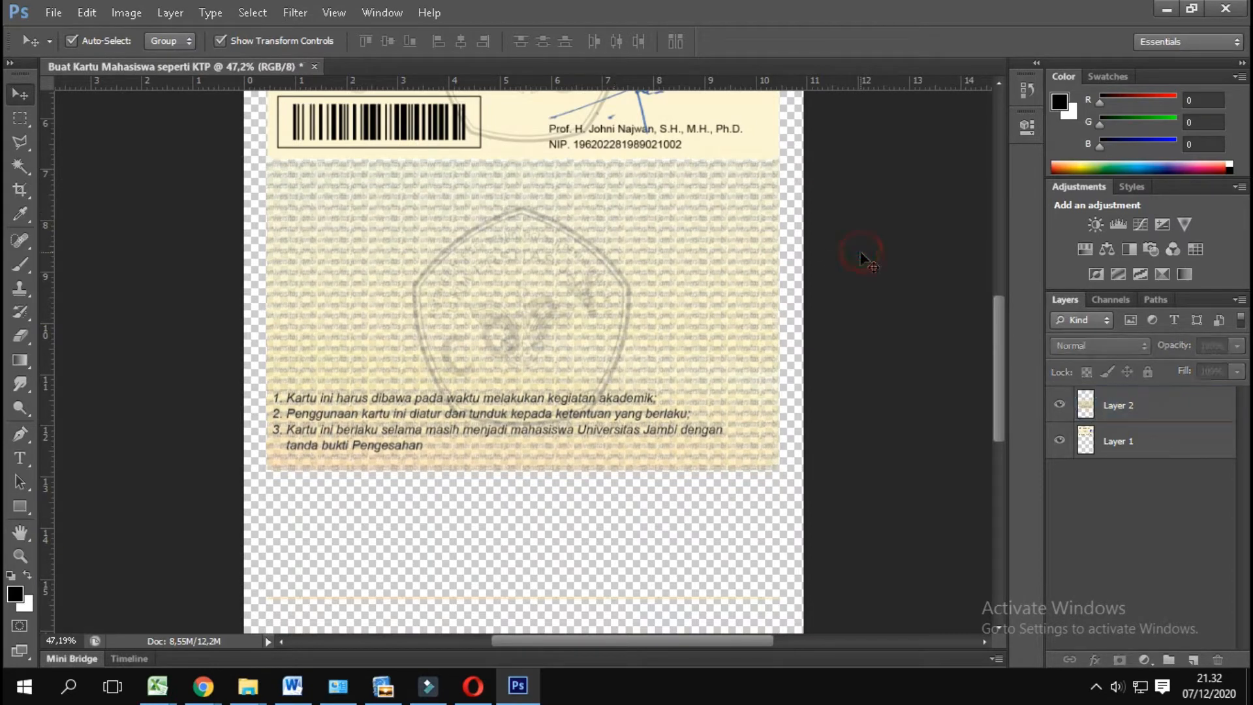
left_click(662, 240)
scroll(662, 240, "up", 3)
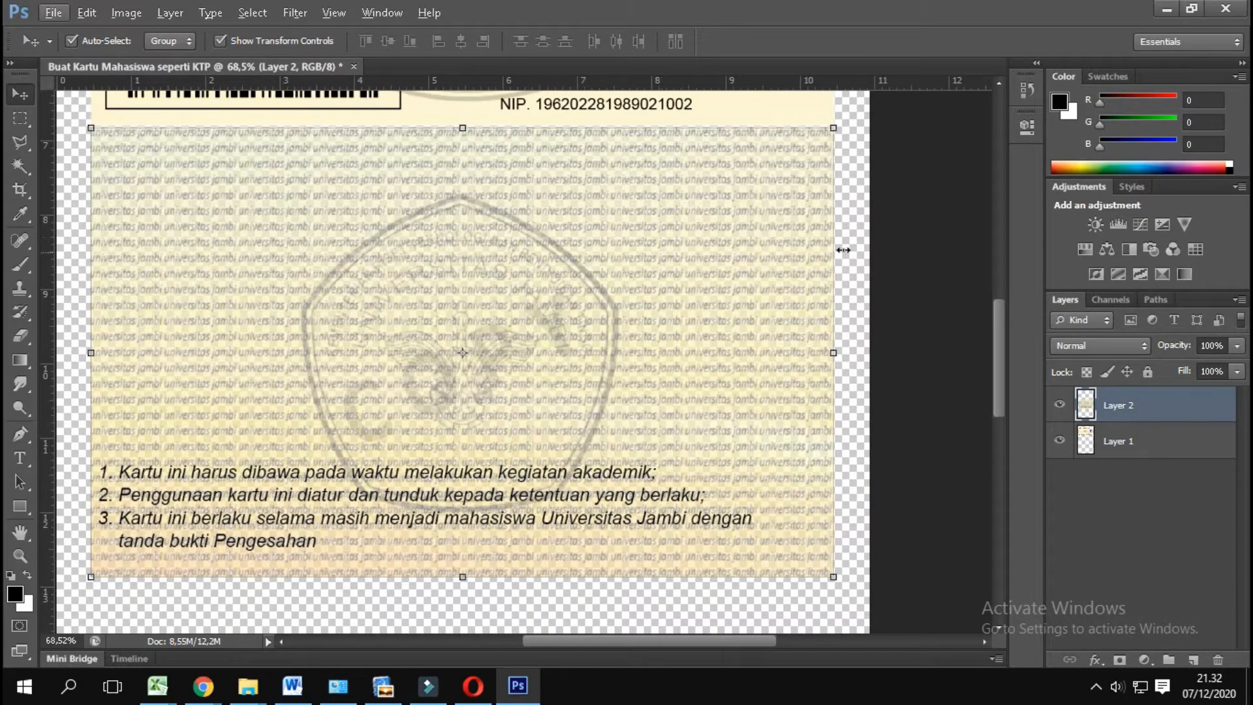
left_click(909, 243)
left_click(755, 243)
scroll(739, 273, "up", 2)
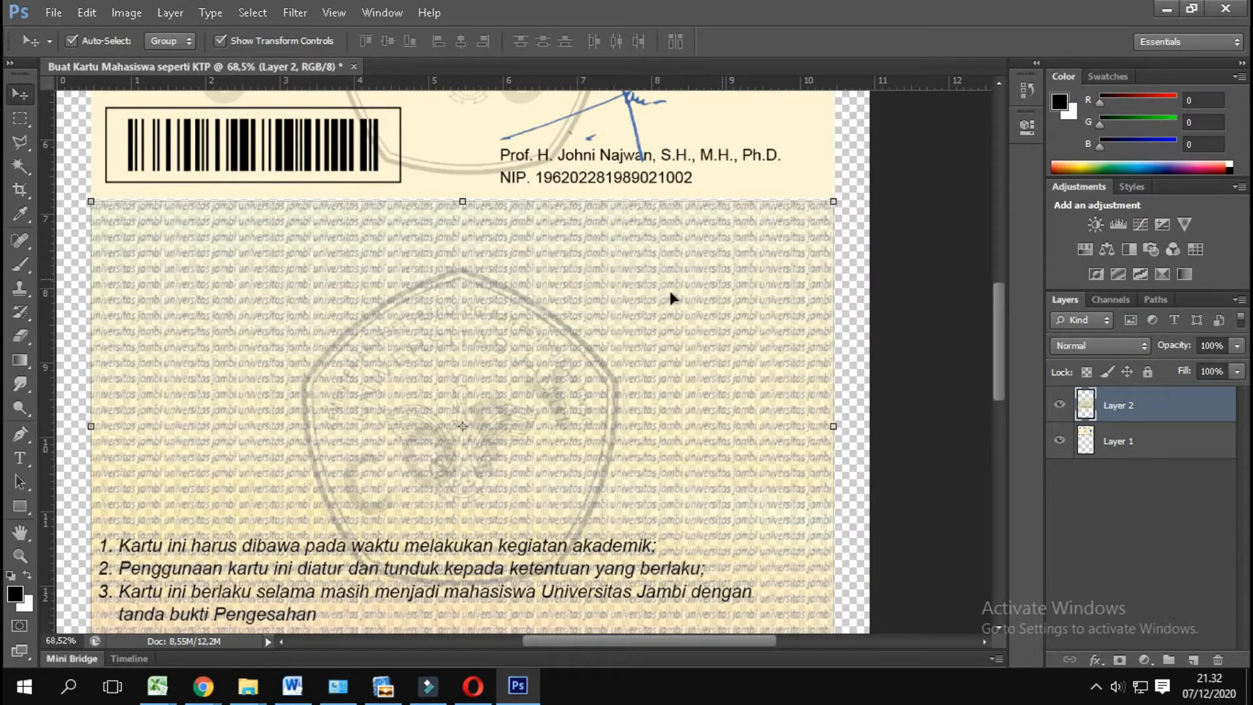
Step: Open the print settings for the card document and choose the EPSON L1800 Series printer
left_click(56, 14)
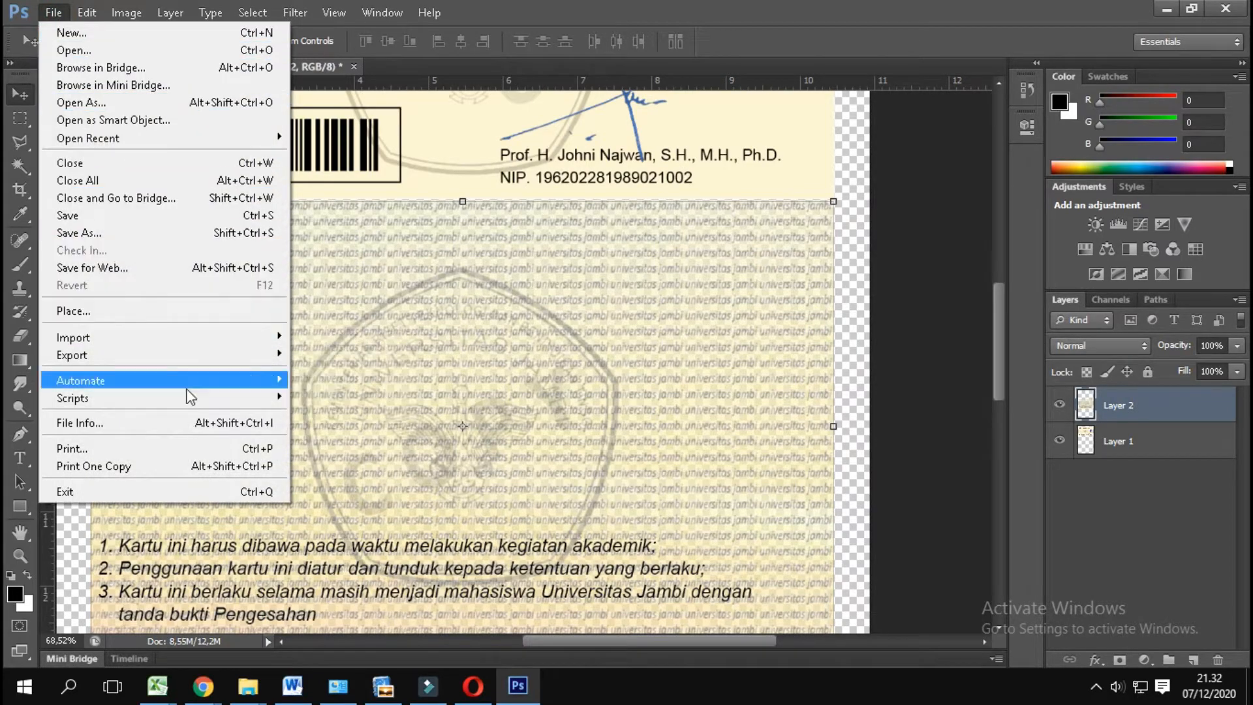
left_click(213, 448)
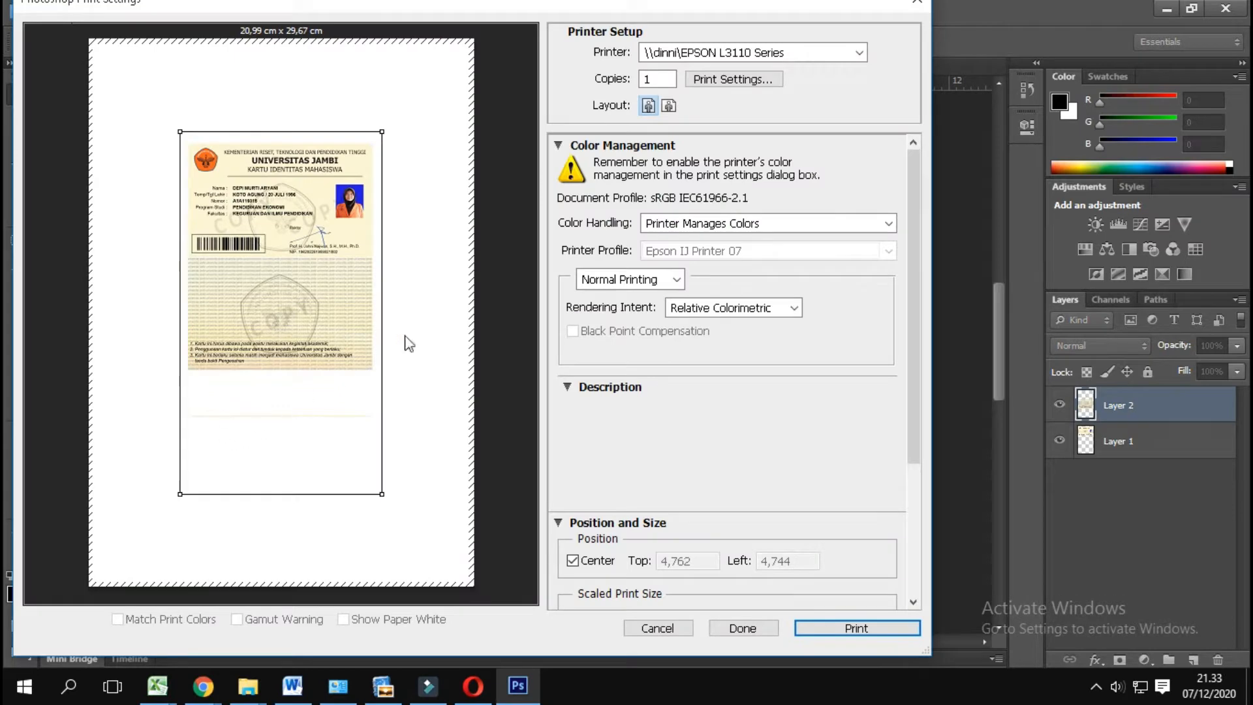
left_click(855, 54)
left_click(854, 54)
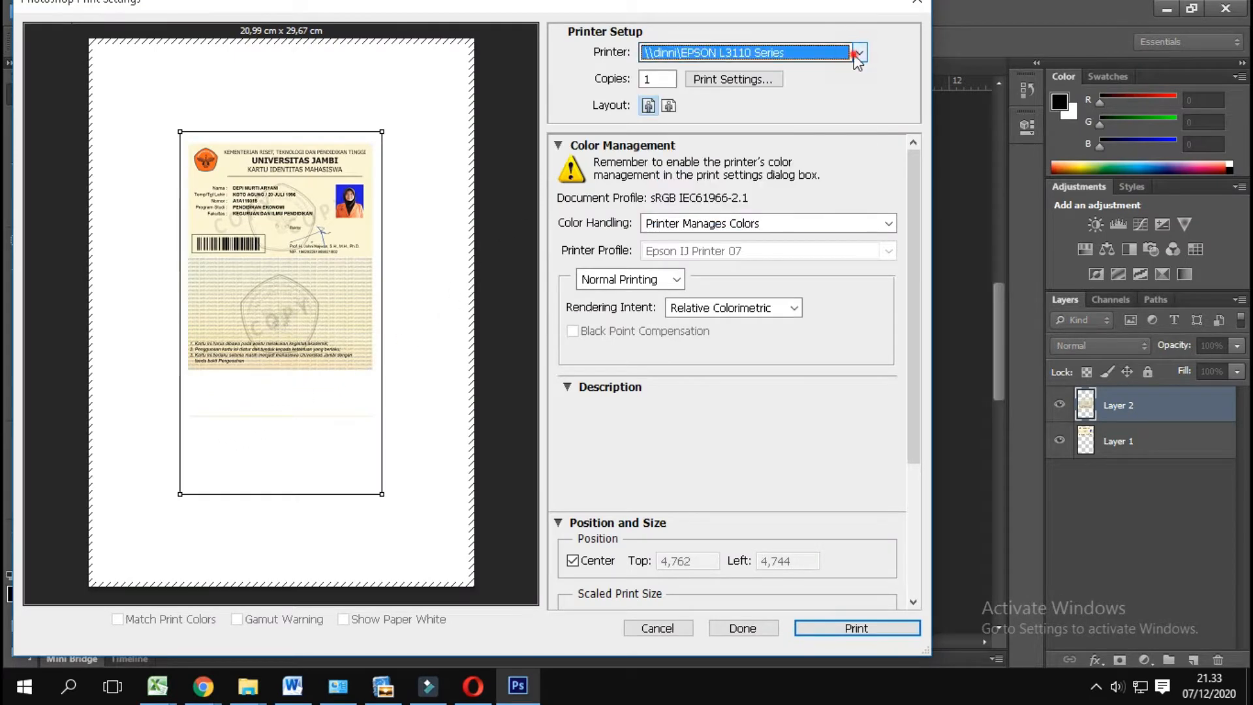
left_click(855, 55)
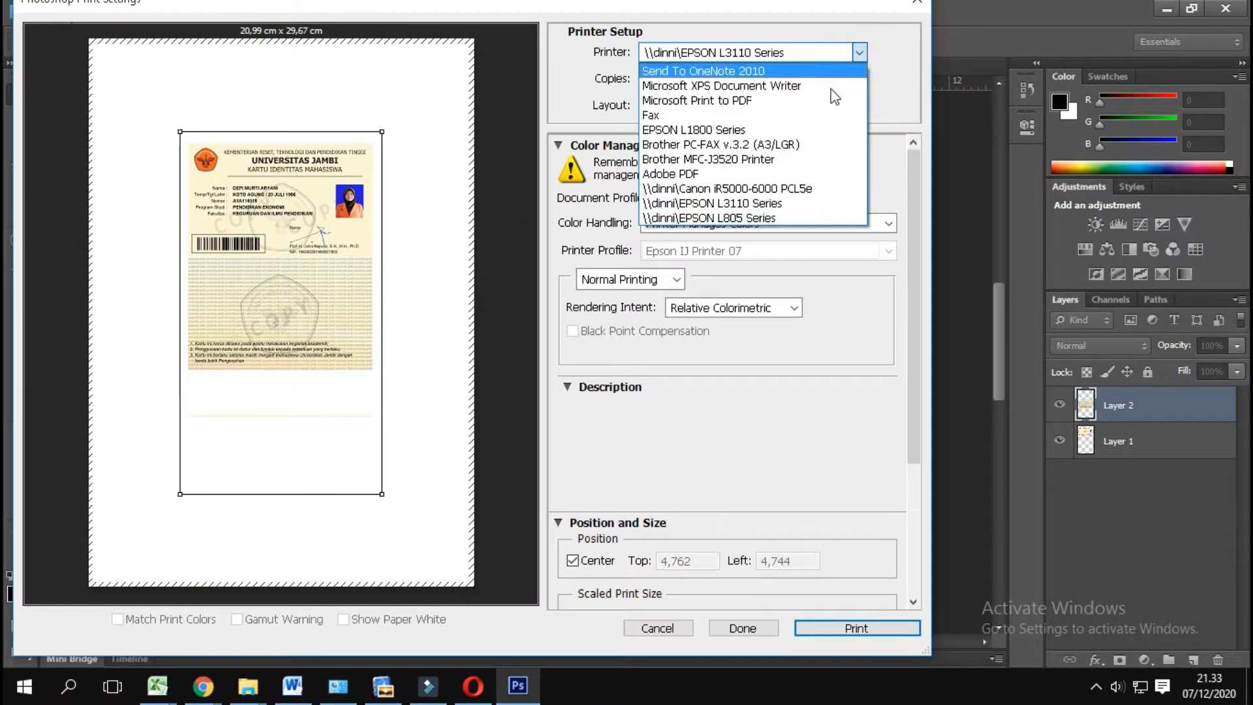
left_click(808, 129)
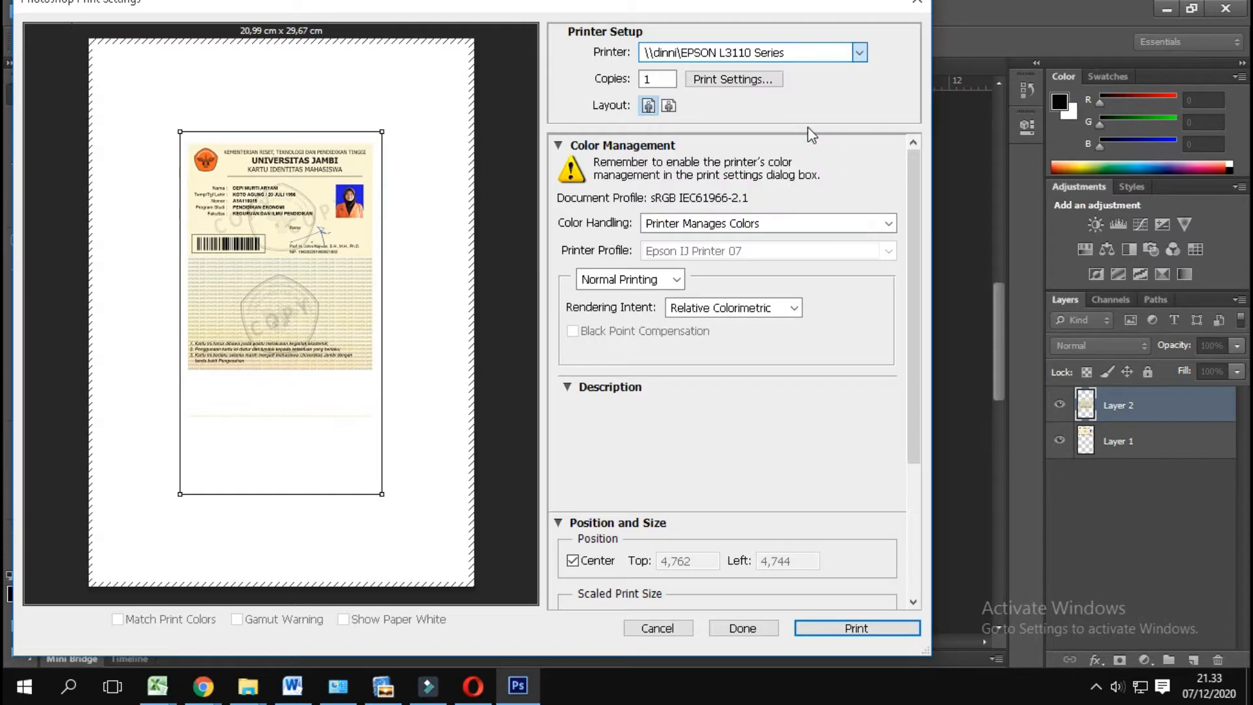
Step: Set the printer's document size to 10 x 15 cm (4 x 6 in) and its paper type to Epson Ultra Glossy
left_click(746, 78)
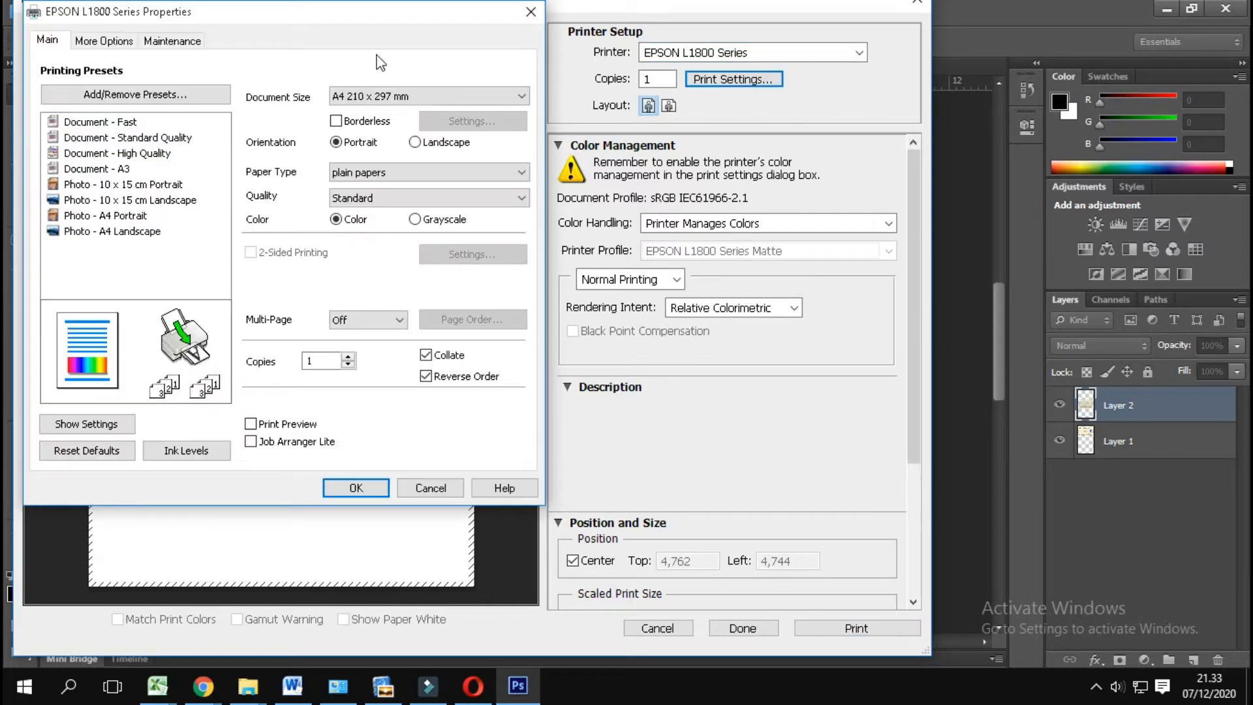
left_click(353, 101)
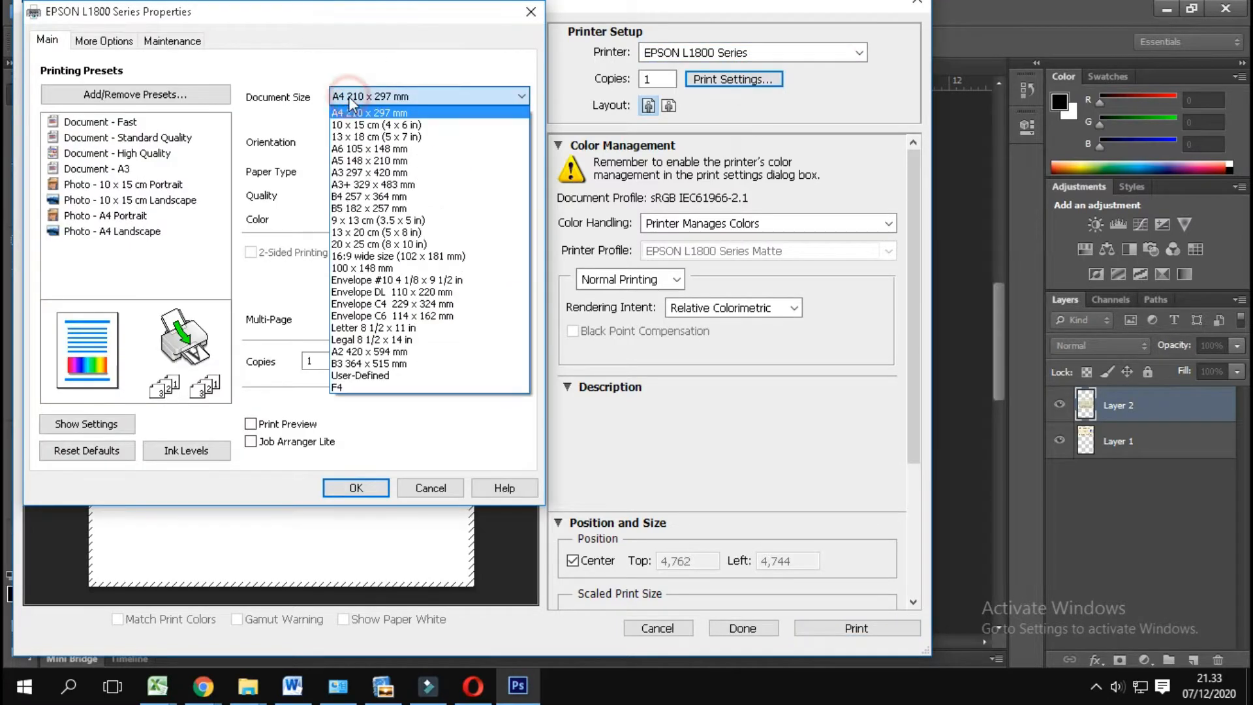
left_click(436, 126)
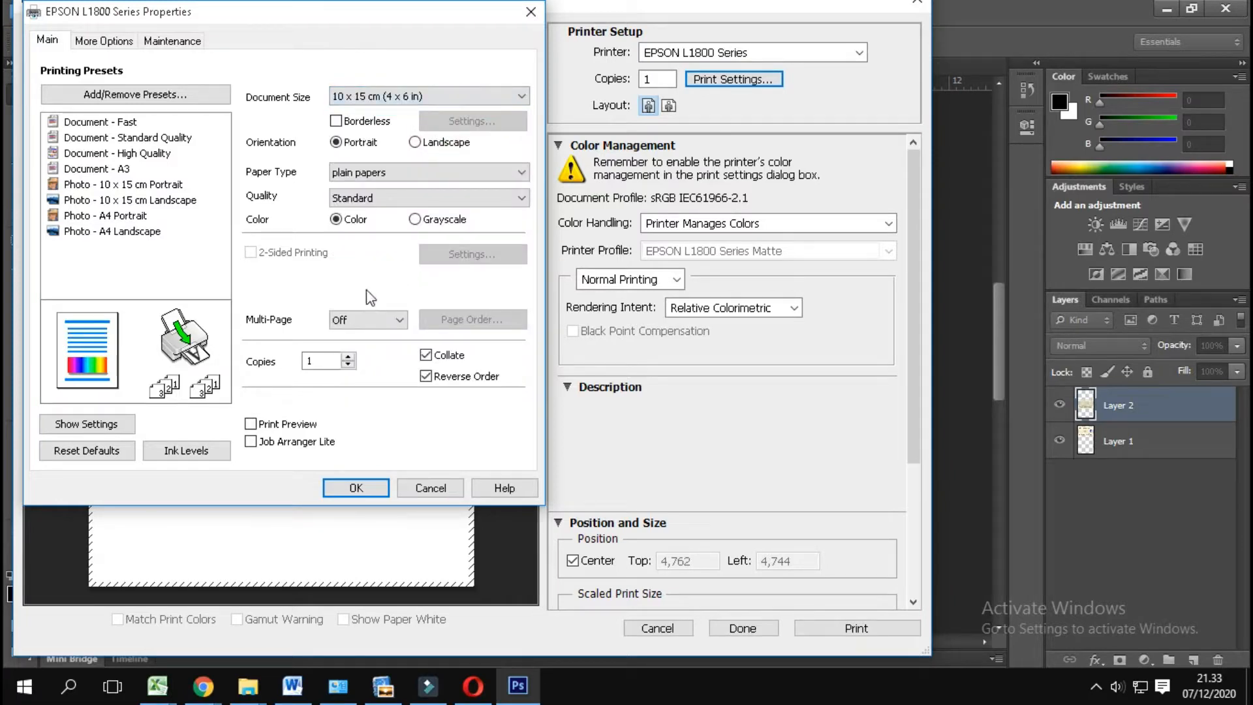
left_click(354, 173)
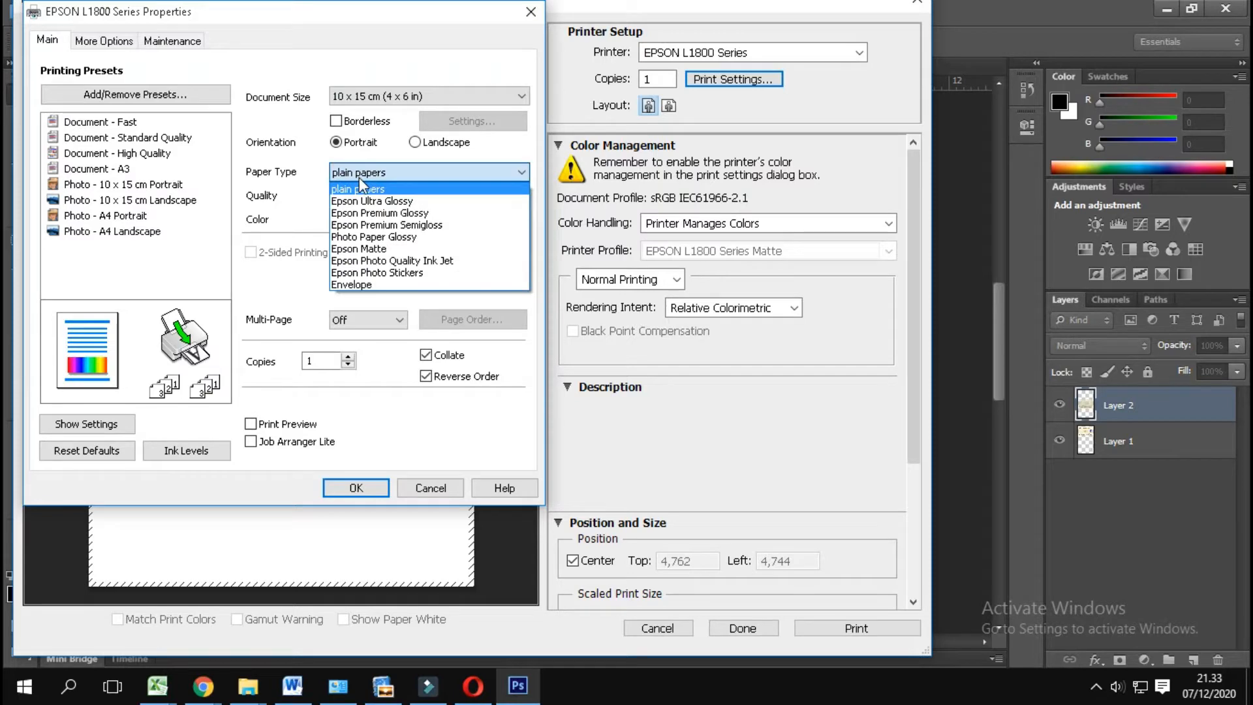
left_click(421, 201)
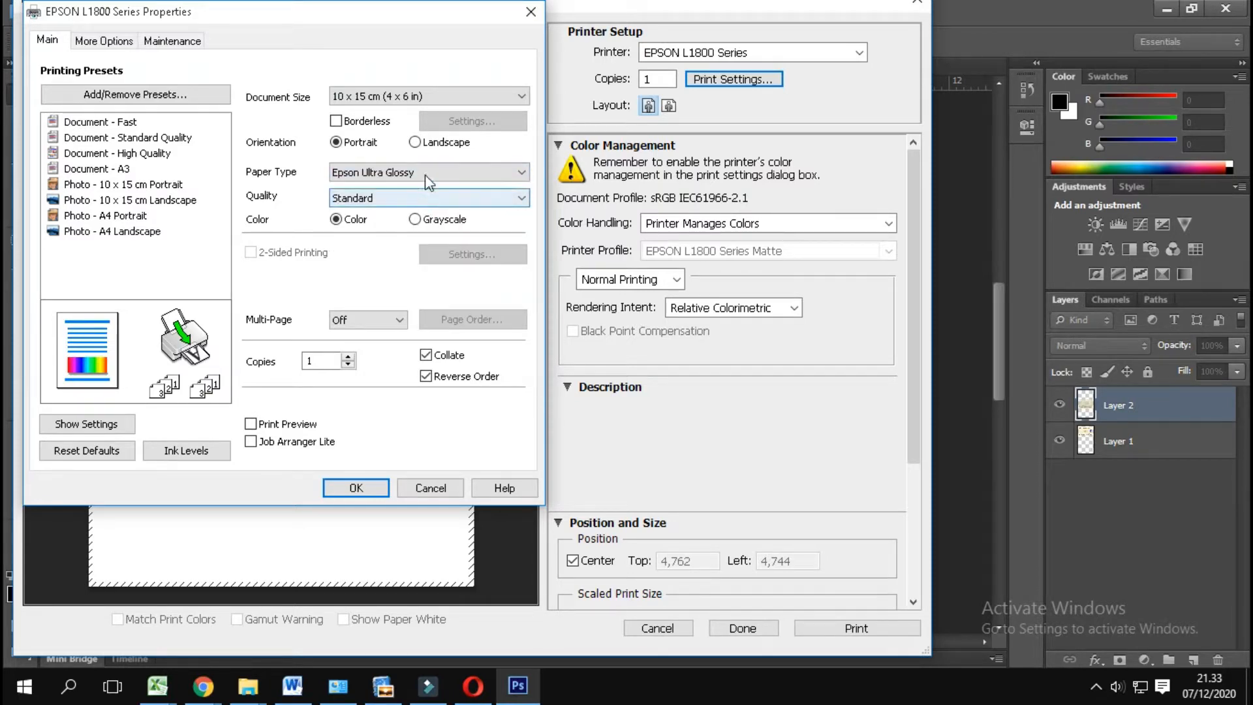
left_click(425, 171)
left_click(421, 212)
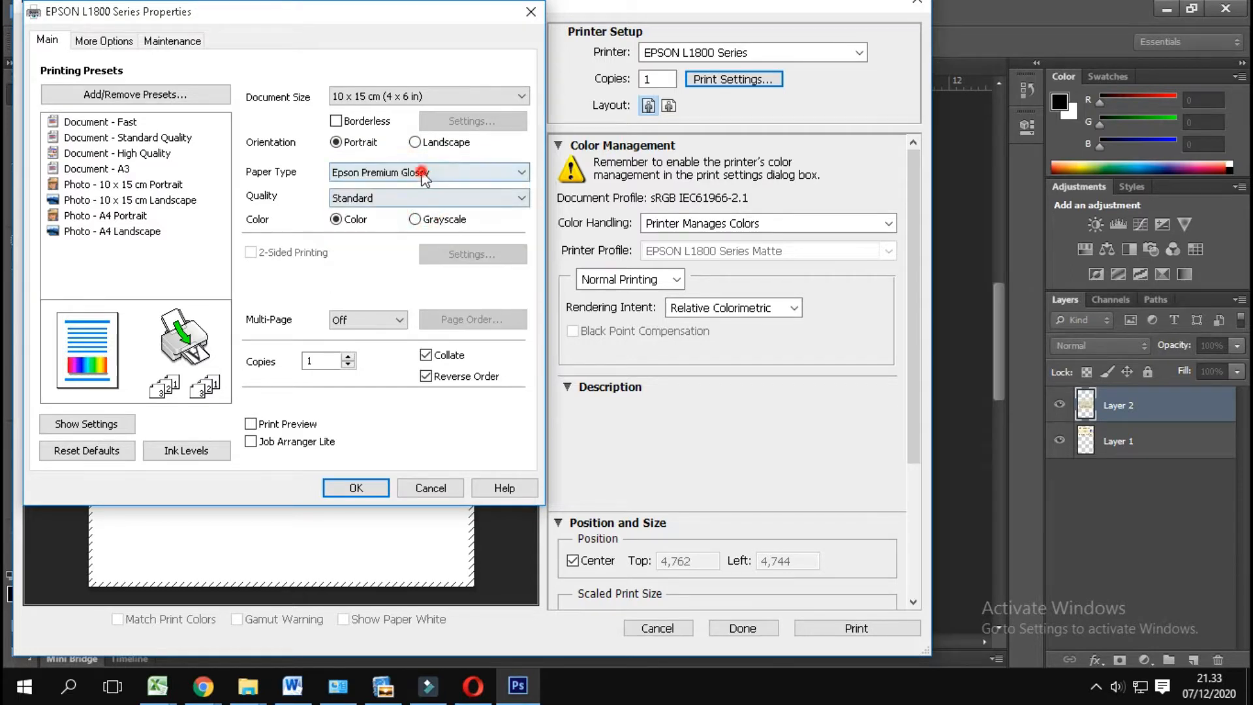
left_click(418, 173)
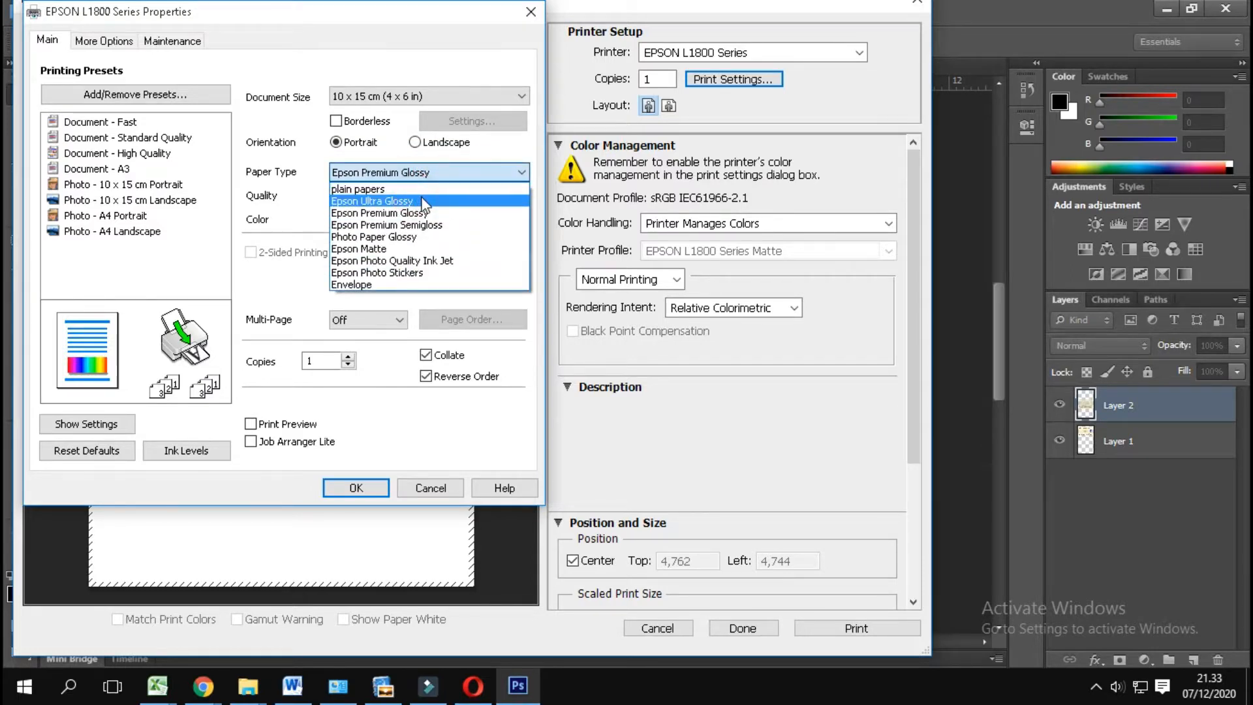
left_click(436, 198)
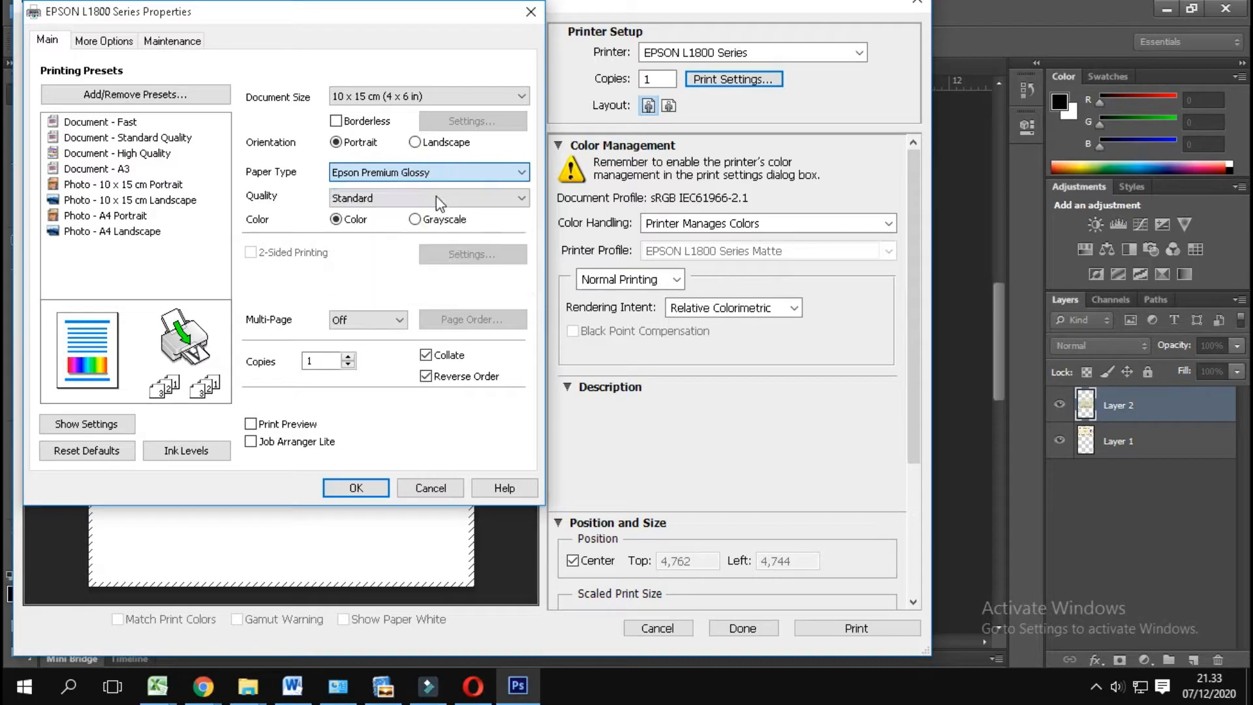
left_click(366, 488)
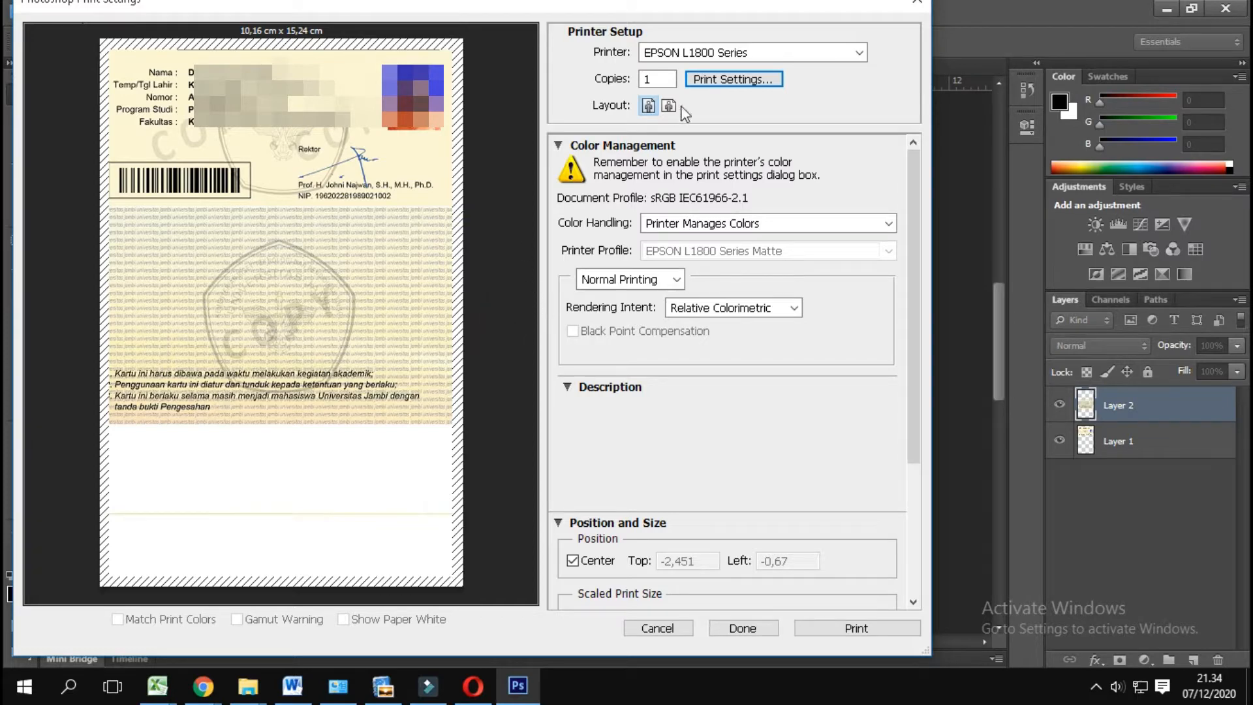
Step: Enable Mirror Image in the printer's additional settings and keep the print settings without printing
left_click(733, 80)
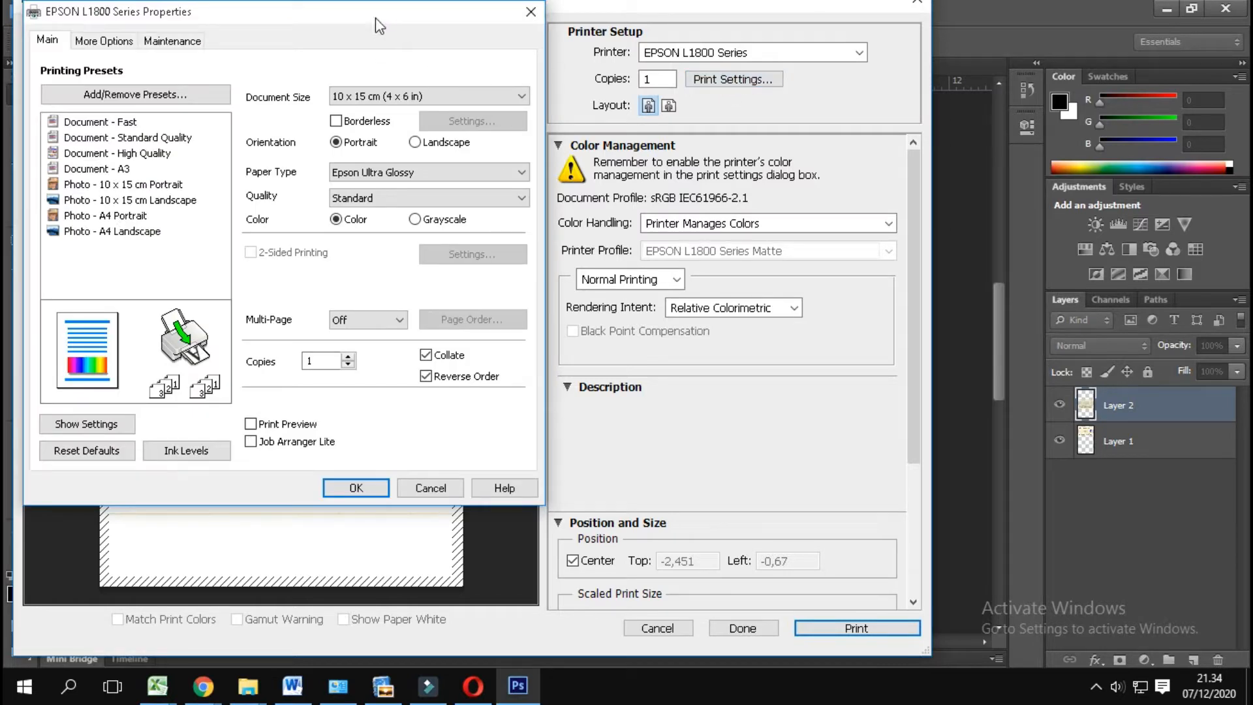
left_click(307, 19)
left_click(317, 21)
left_click(116, 42)
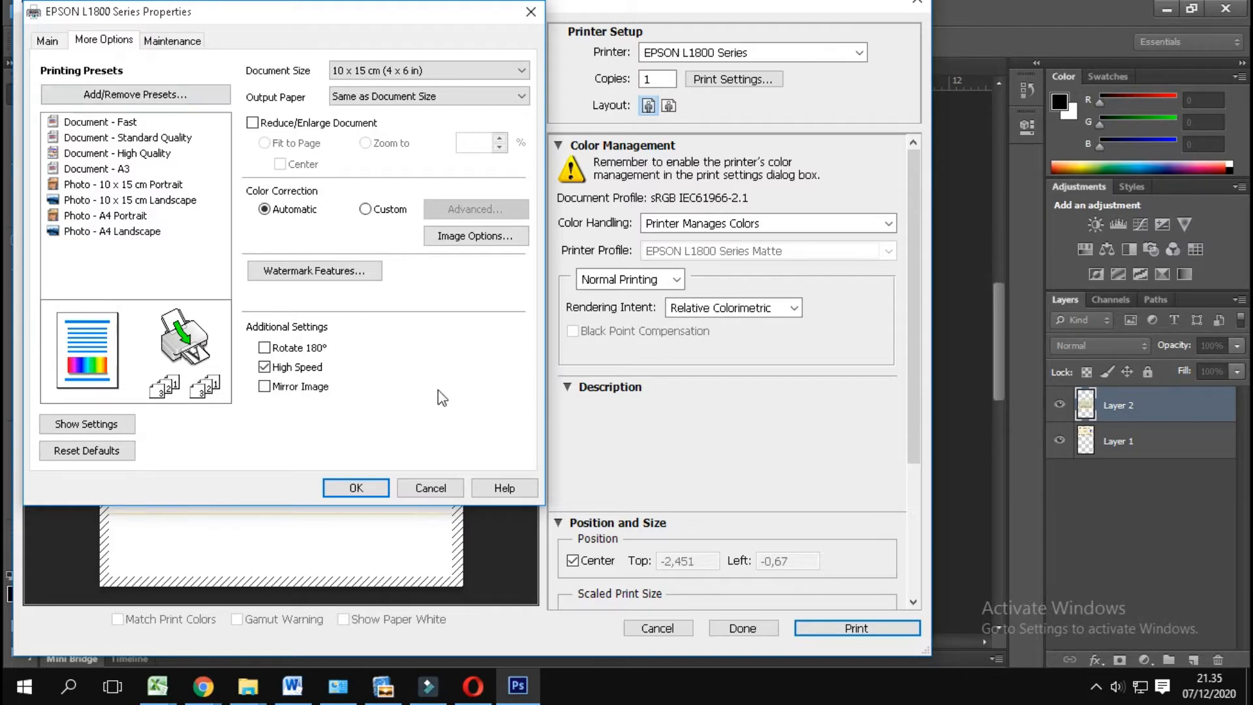
left_click(267, 388)
left_click(366, 488)
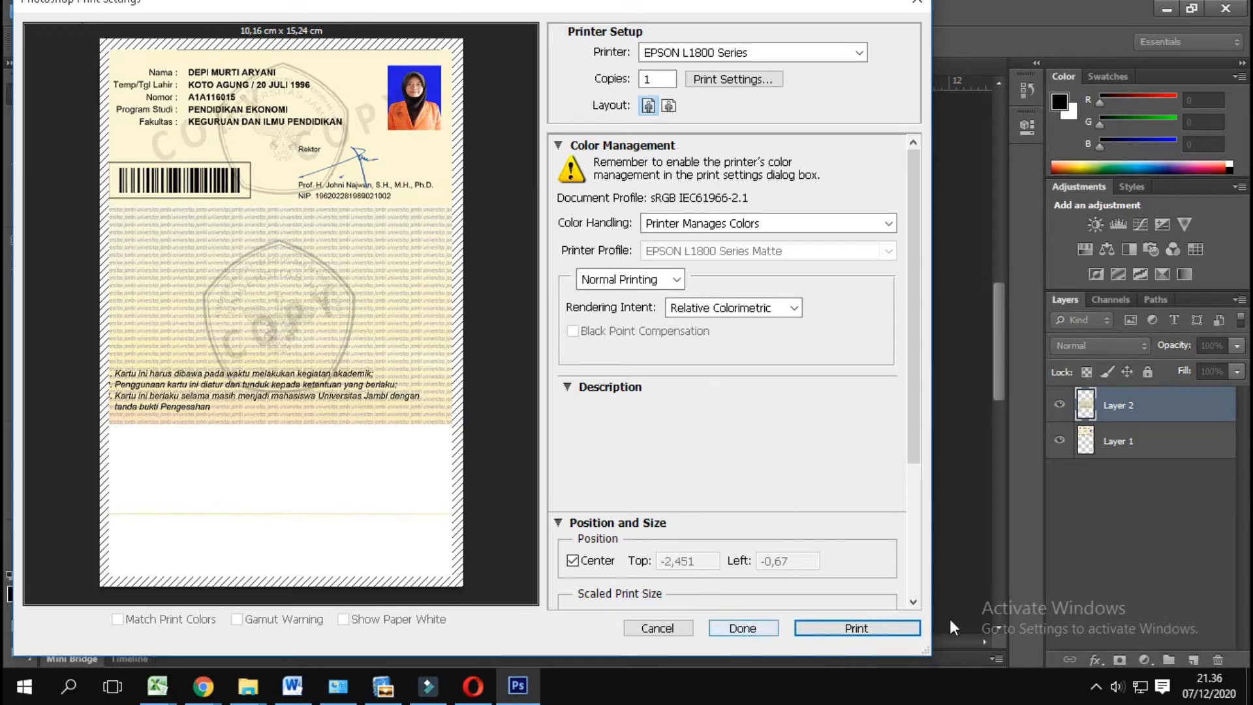
left_click(762, 632)
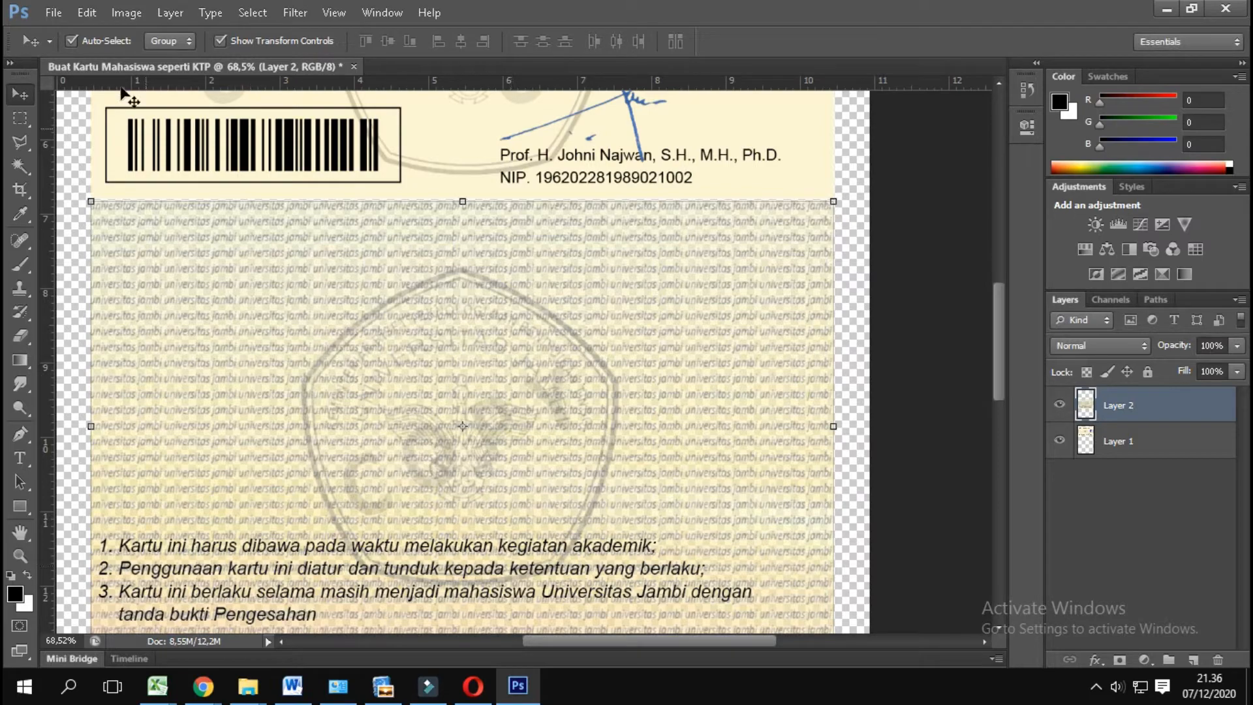
left_click(54, 12)
left_click(132, 235)
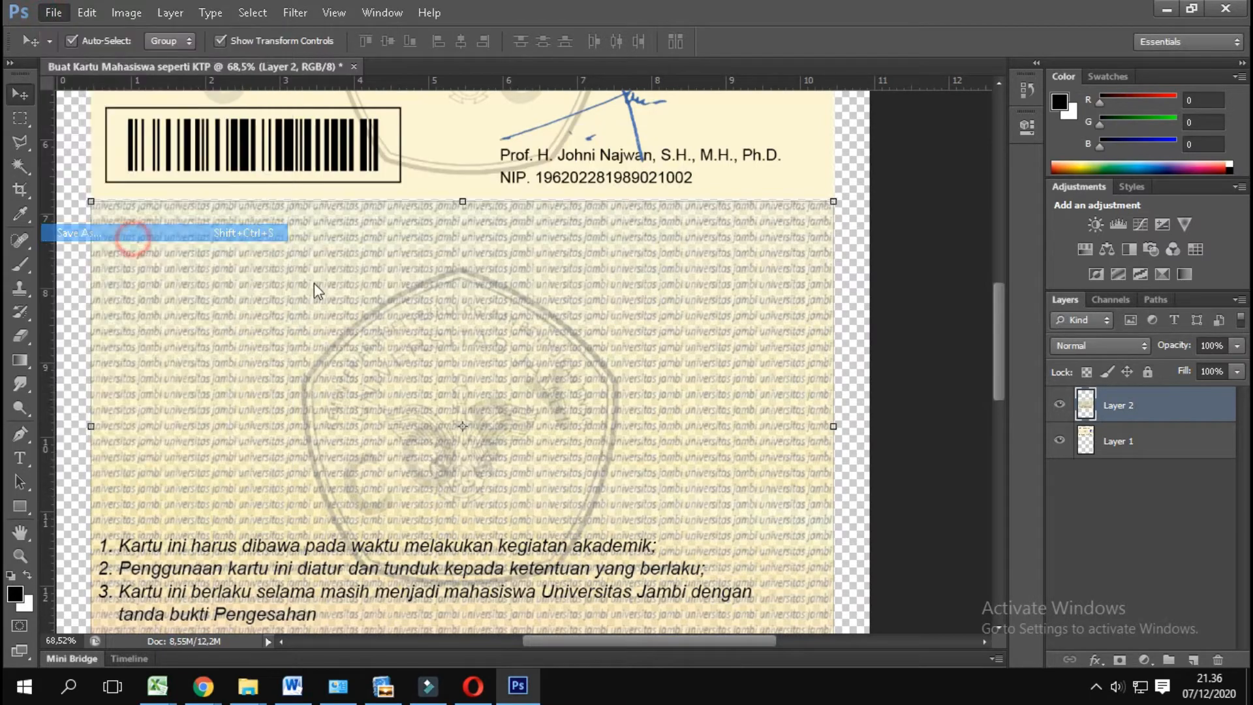
left_click(711, 389)
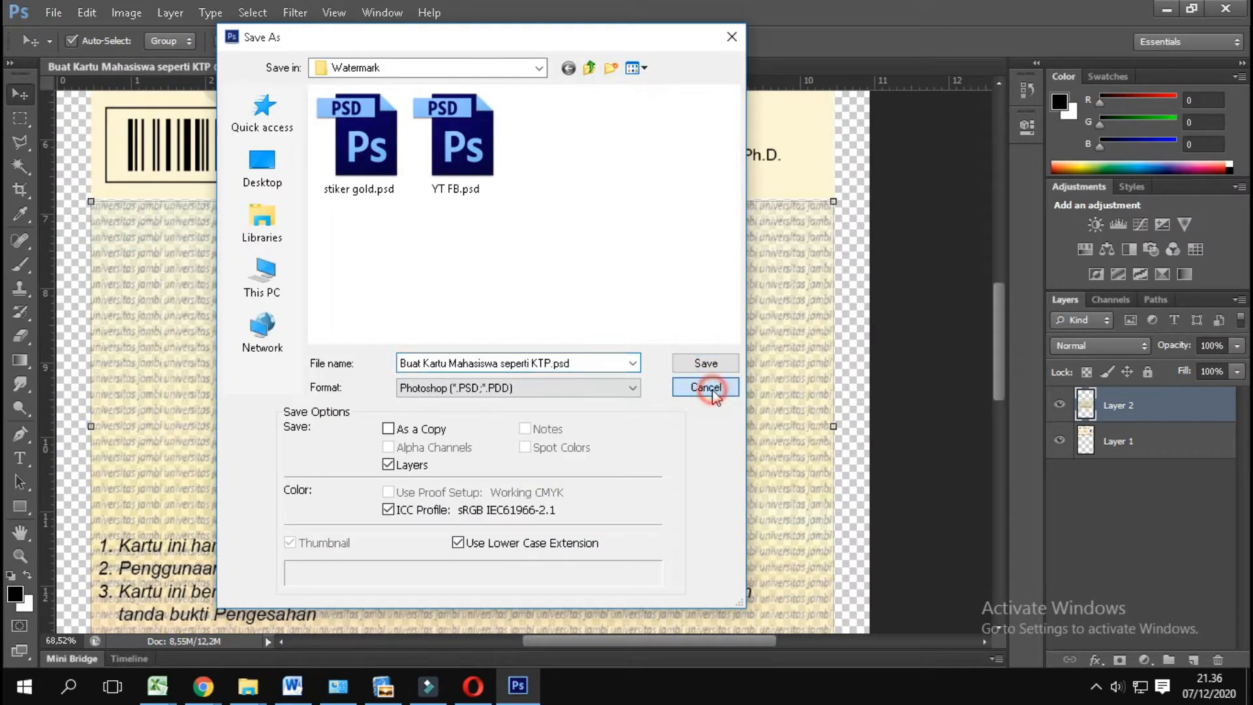
Step: Save a JPEG copy of the card to the Desktop as "Buat Kartu Mahasiswa seperti KTP.jpg" with the offered JPEG options
left_click(54, 13)
left_click(149, 233)
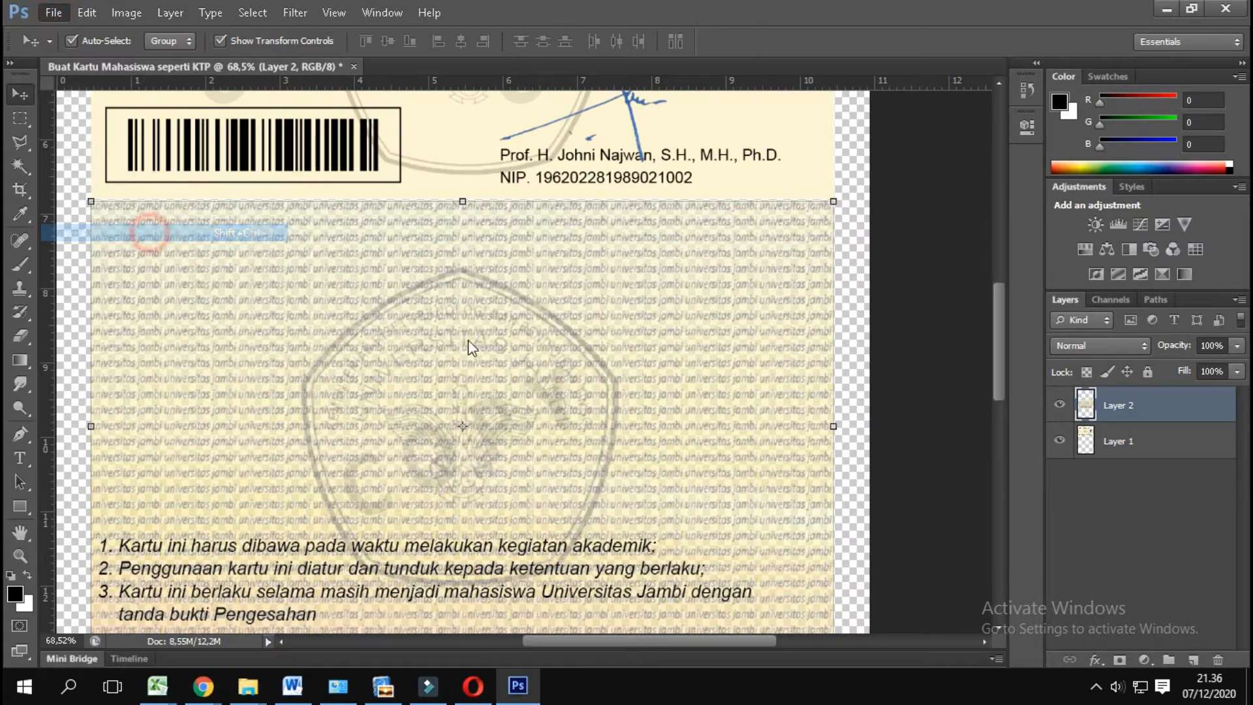
left_click(267, 168)
left_click(521, 388)
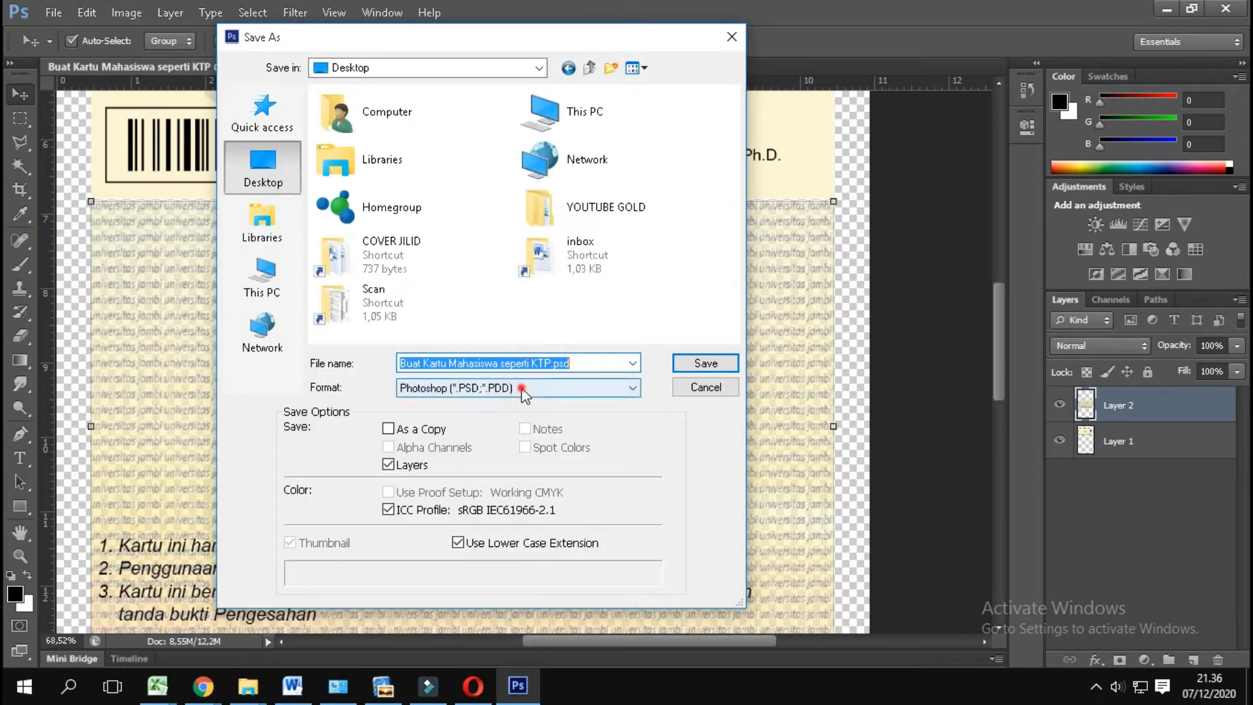
left_click(546, 497)
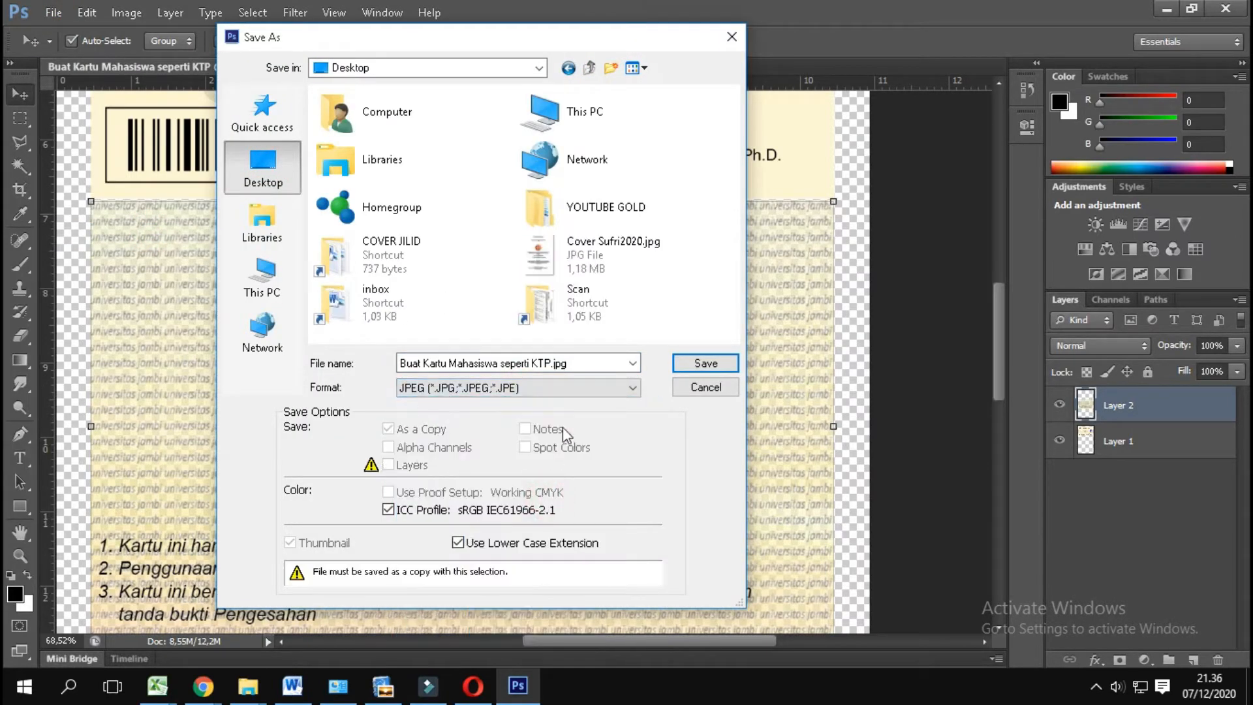
left_click(590, 368)
left_click(590, 368)
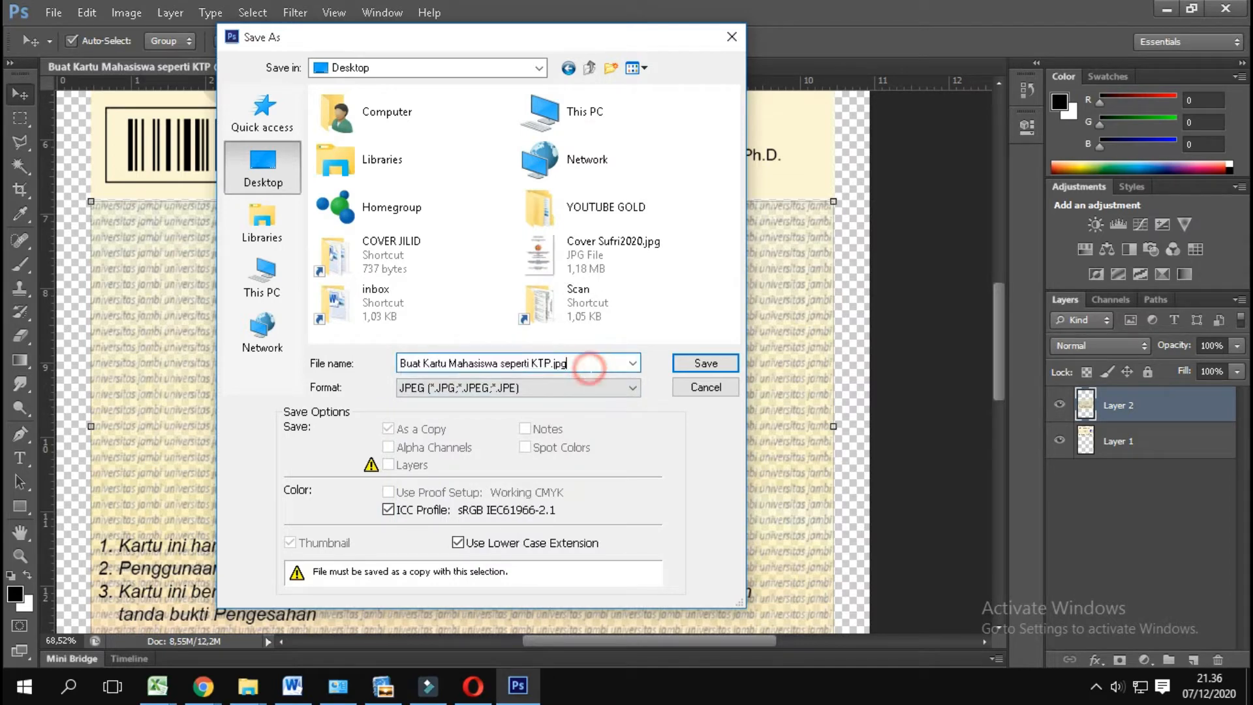
left_click(680, 366)
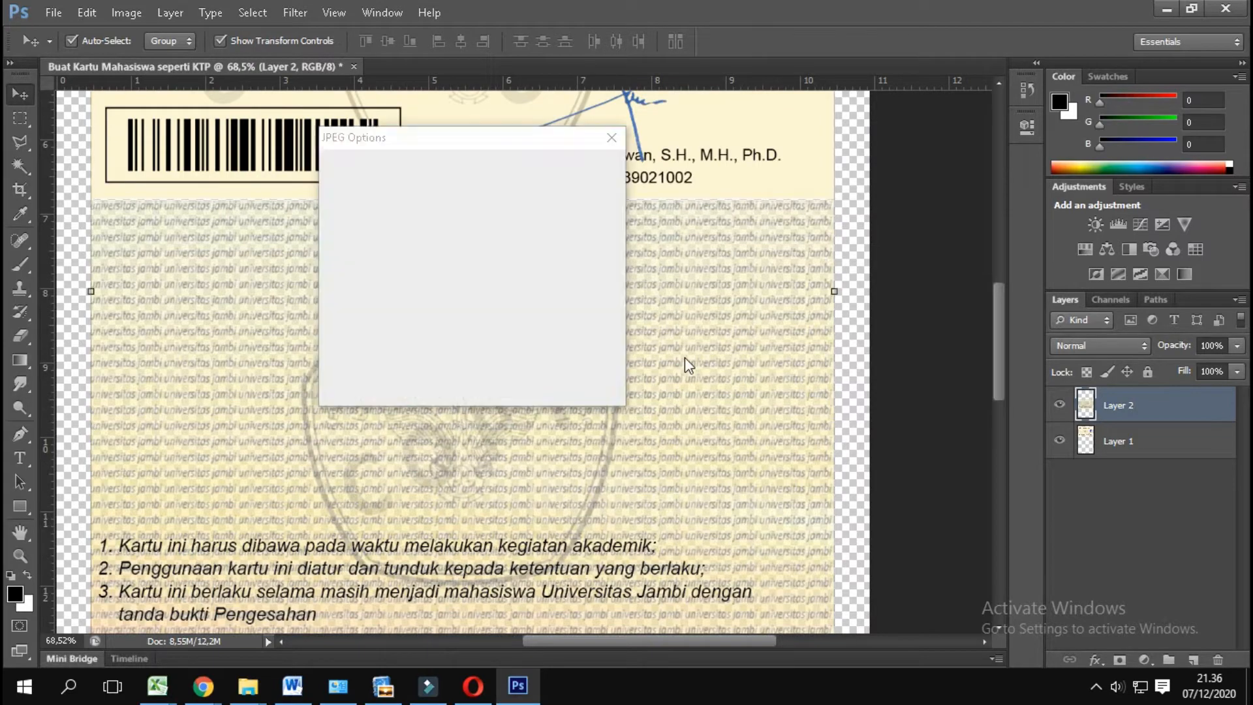
left_click(583, 167)
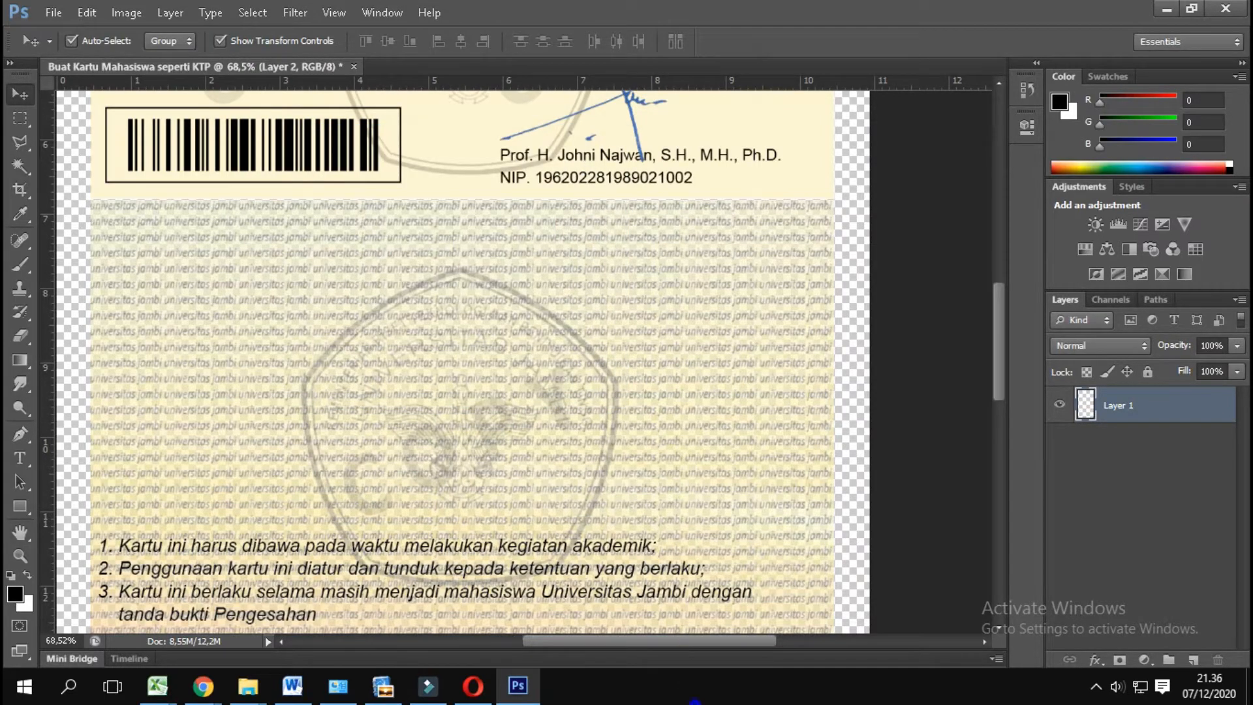
Step: Show the Windows desktop, where the JPEG copy of the card was saved
right_click(695, 702)
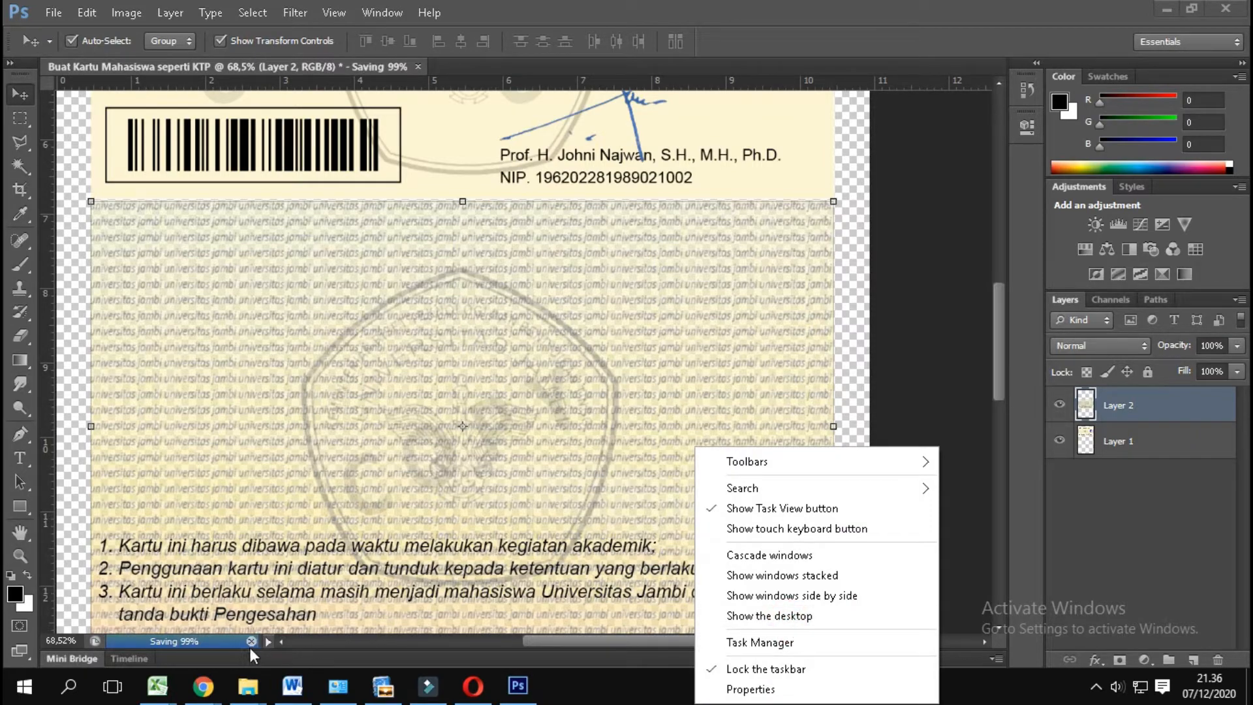
left_click(669, 694)
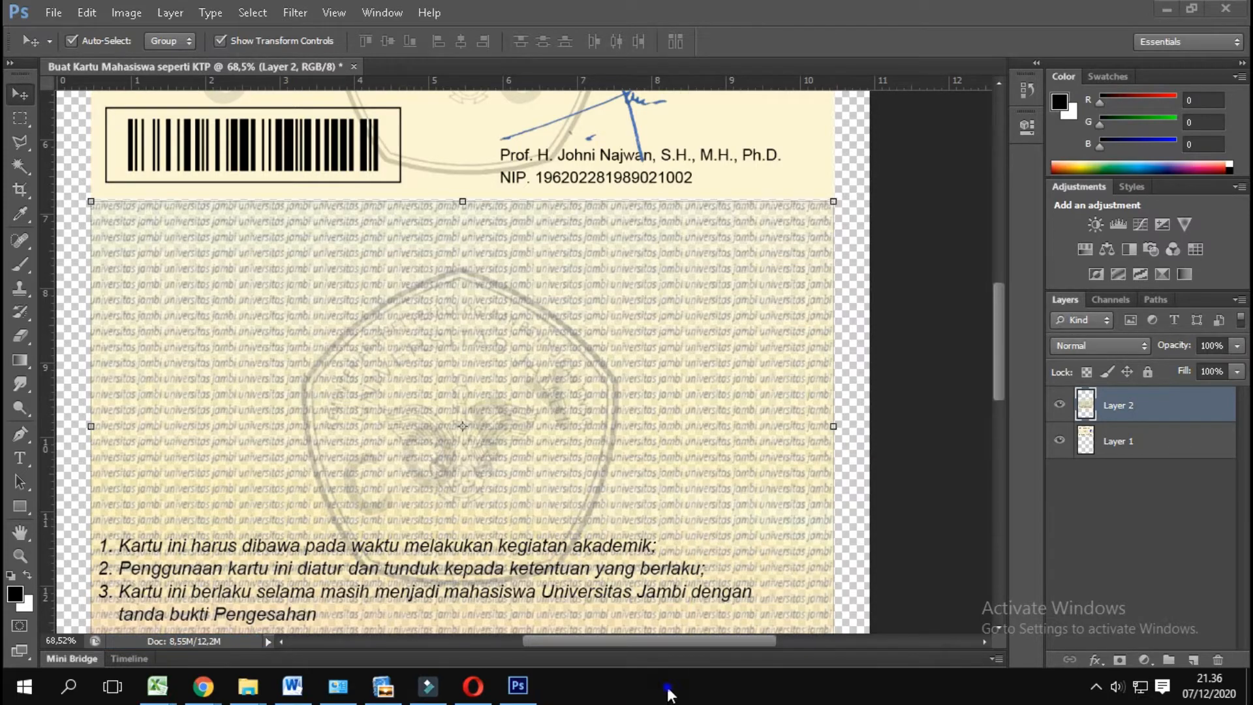
right_click(667, 689)
left_click(740, 612)
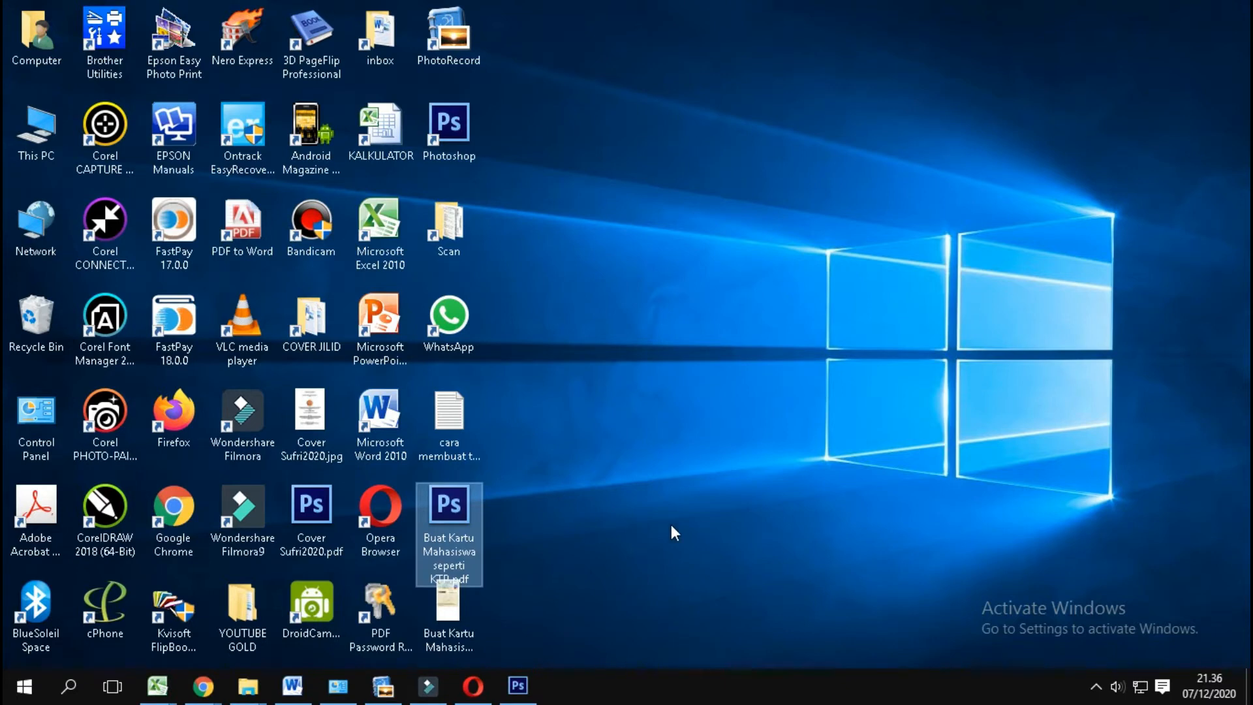
Step: Start printing the JPEG copy of the "Buat Kartu Mahasiswa seperti KTP" card directly from the Windows desktop
left_click(671, 529)
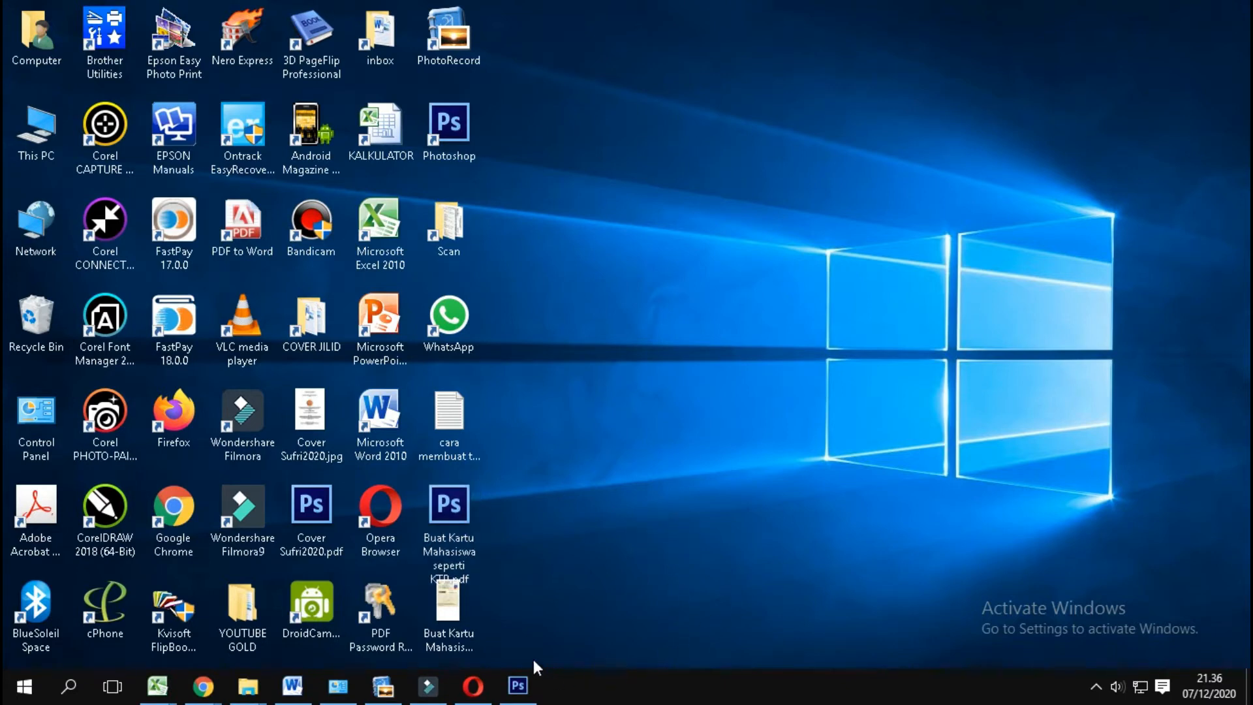
left_click(460, 610)
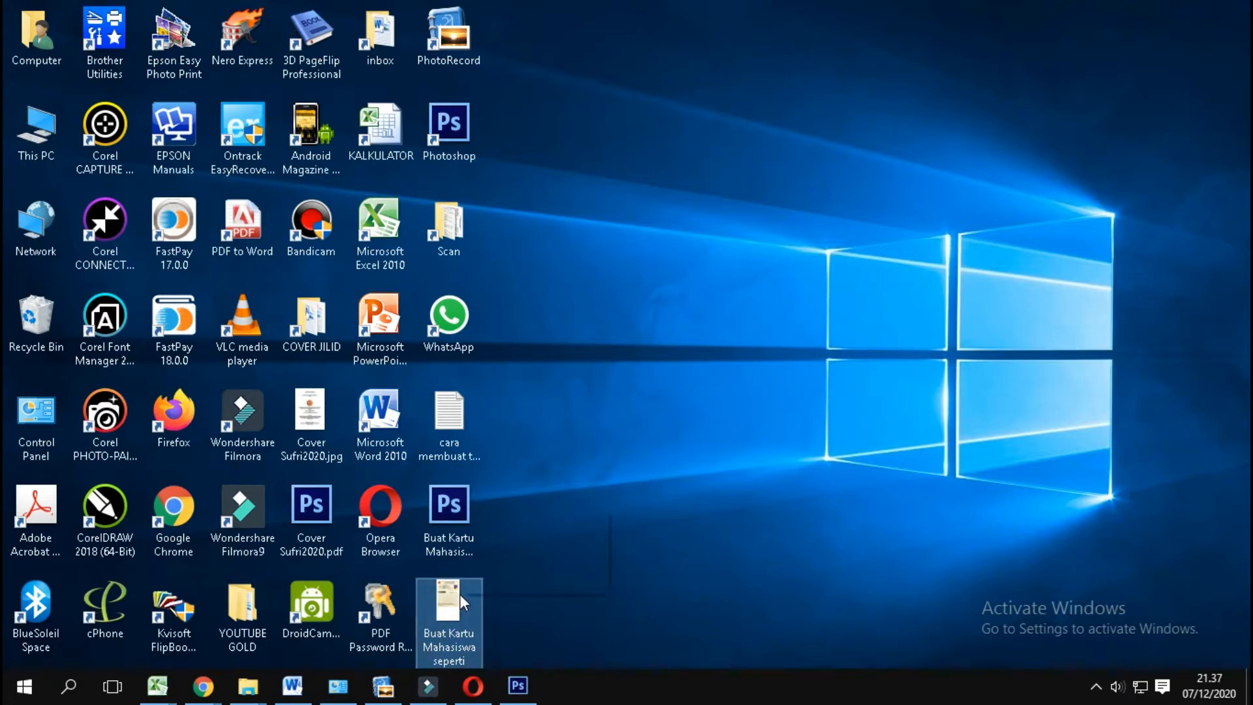
left_click(704, 414)
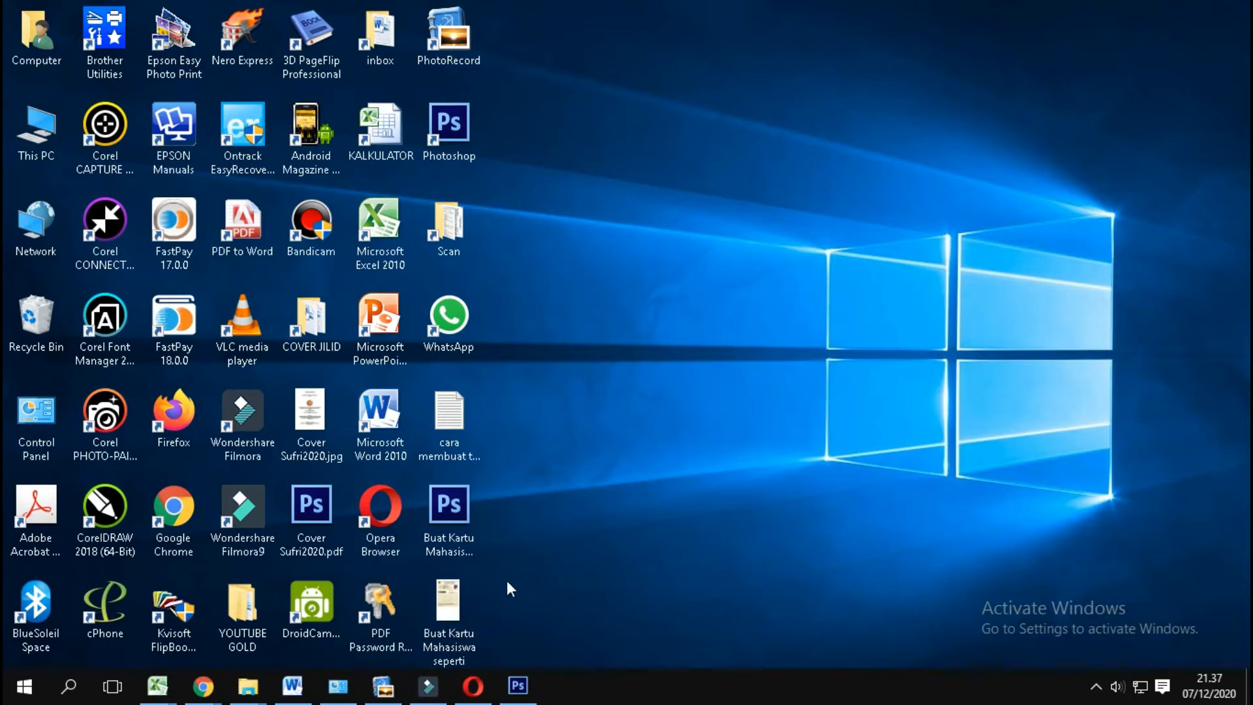
right_click(454, 608)
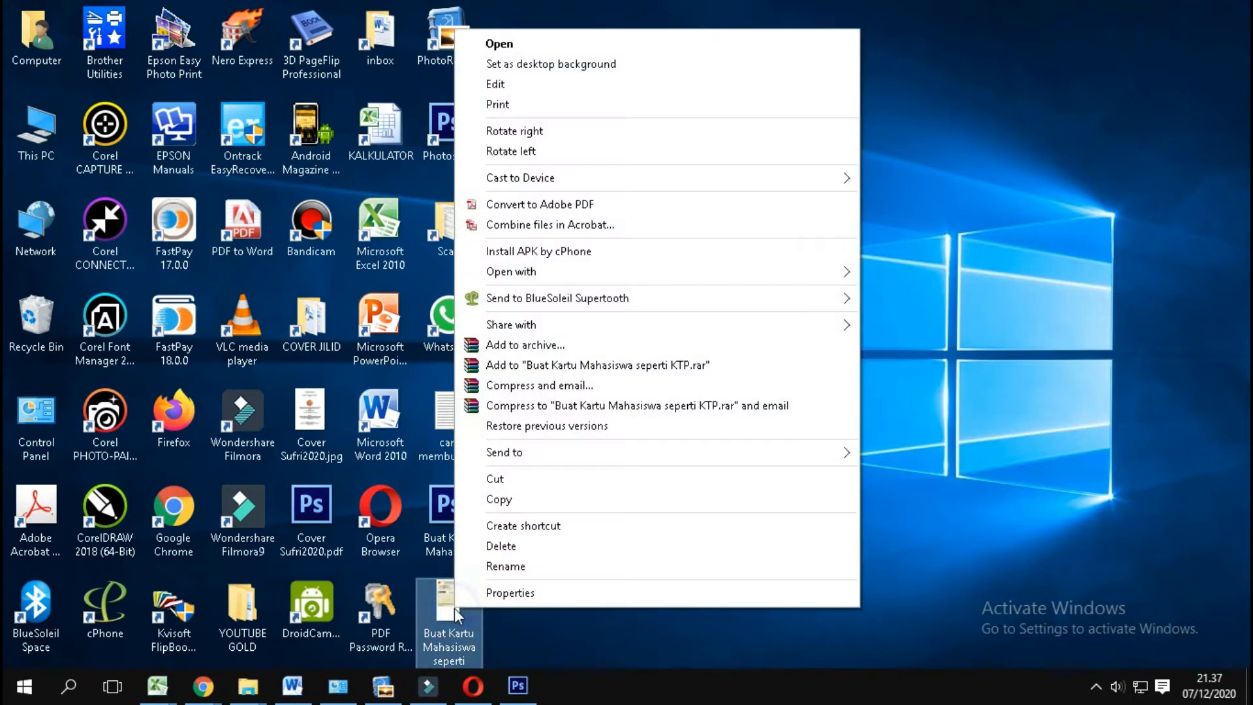
left_click(599, 112)
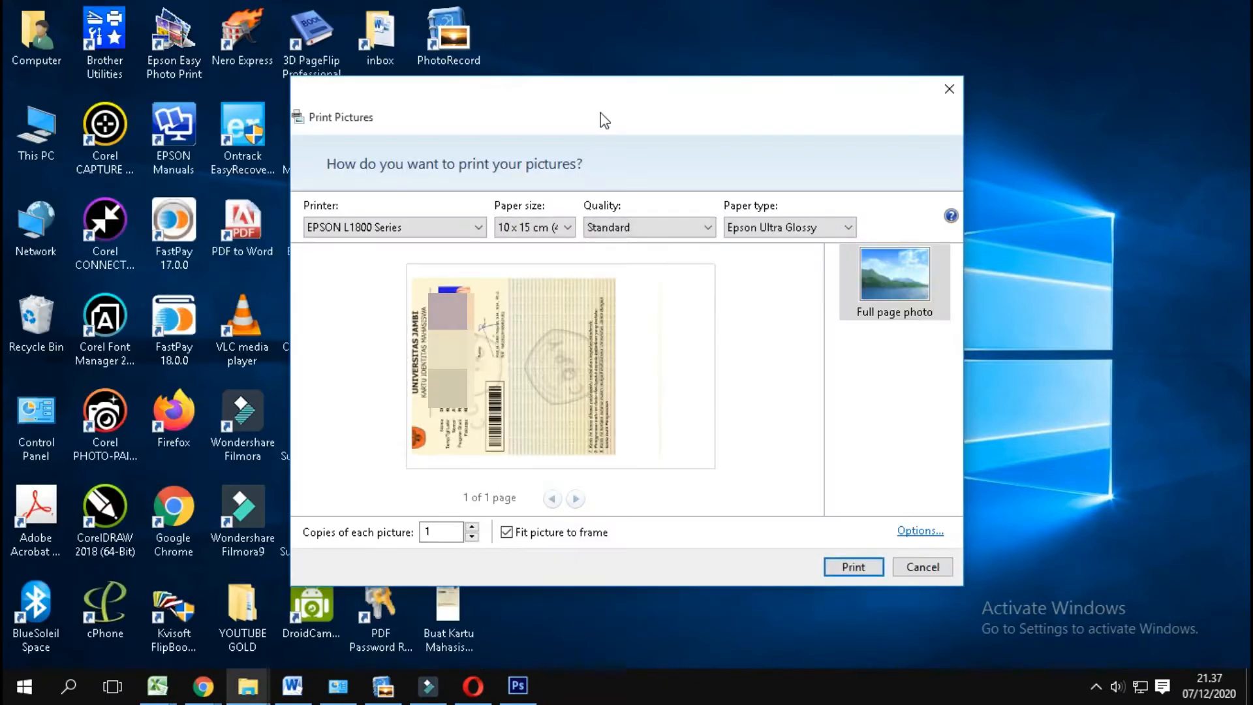
Step: Choose the EPSON L1800 Series printer and the 10 x 15 cm (4 x 6 in) paper size for the picture
left_click(460, 232)
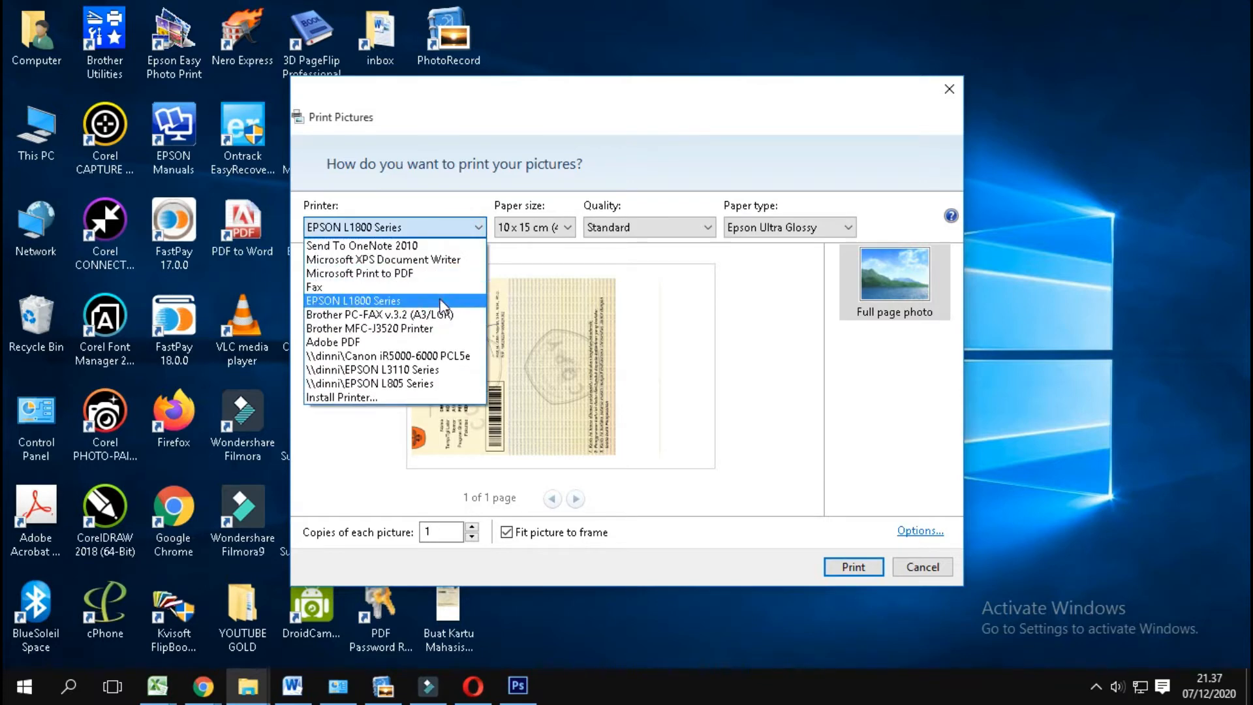
left_click(441, 302)
left_click(456, 230)
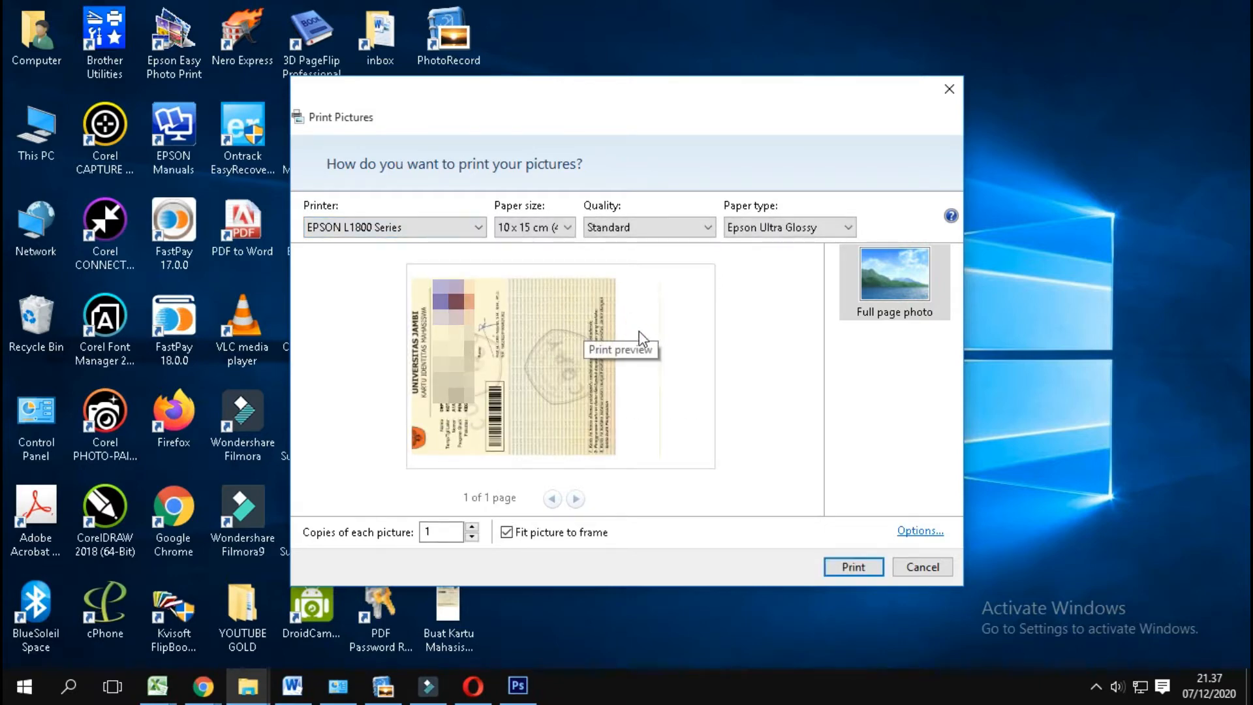
left_click(565, 228)
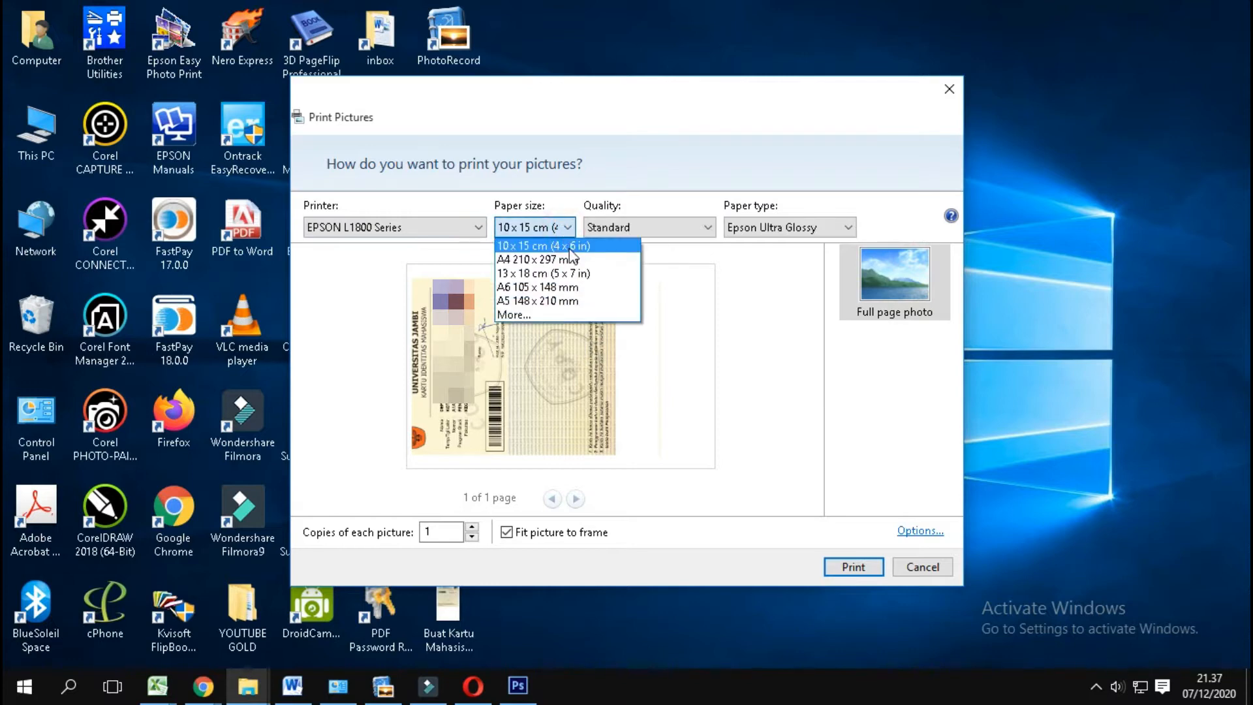
left_click(596, 247)
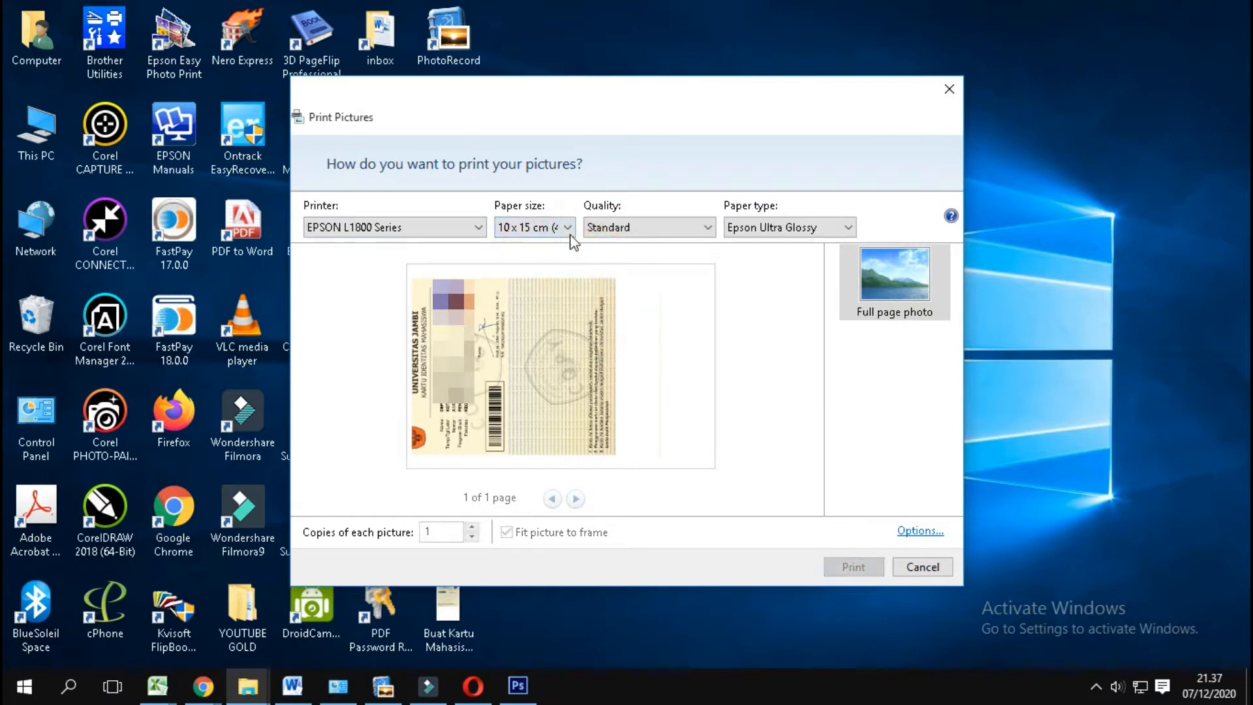
left_click(569, 229)
left_click(568, 248)
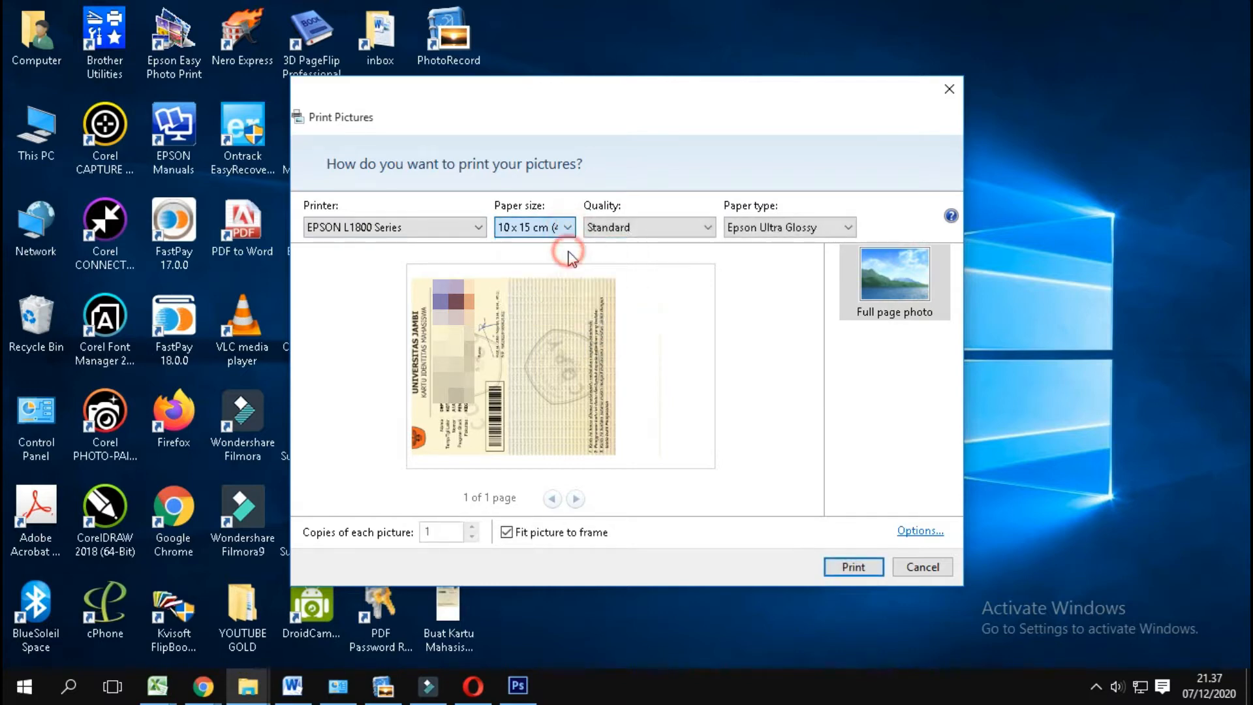
Step: Set the paper type to Epson Ultra Glossy and turn off fitting the picture to the frame
left_click(797, 228)
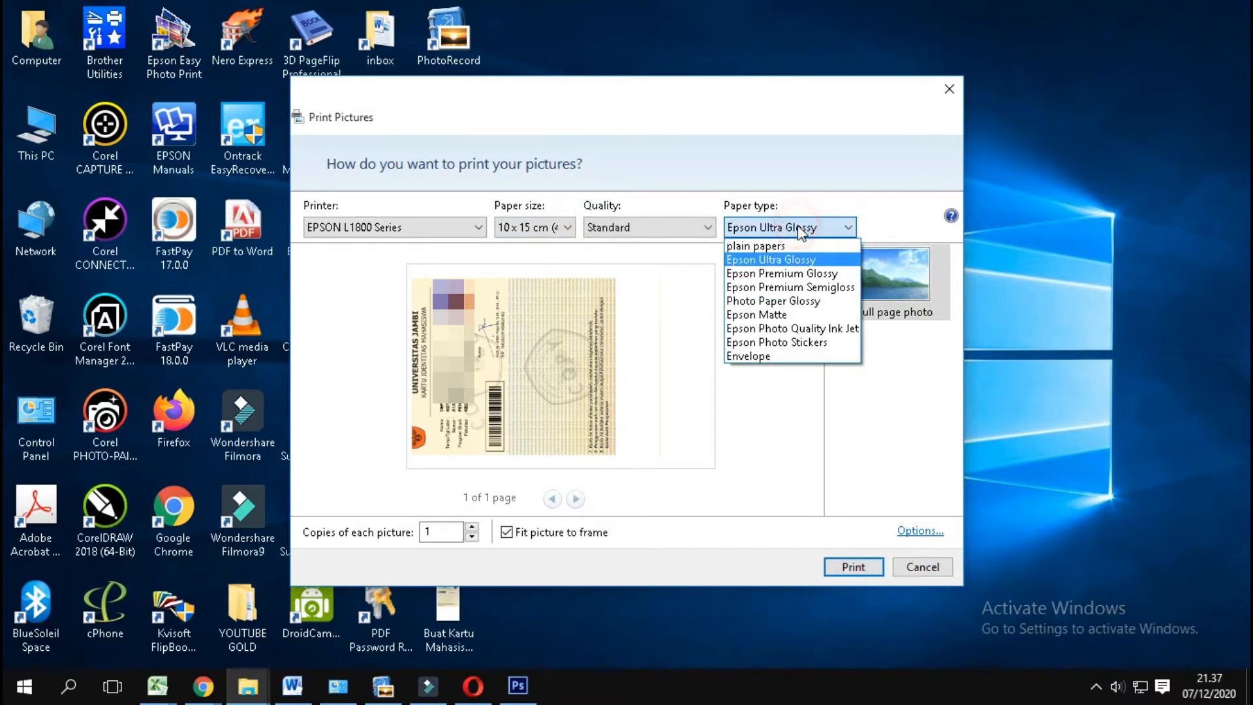
left_click(807, 262)
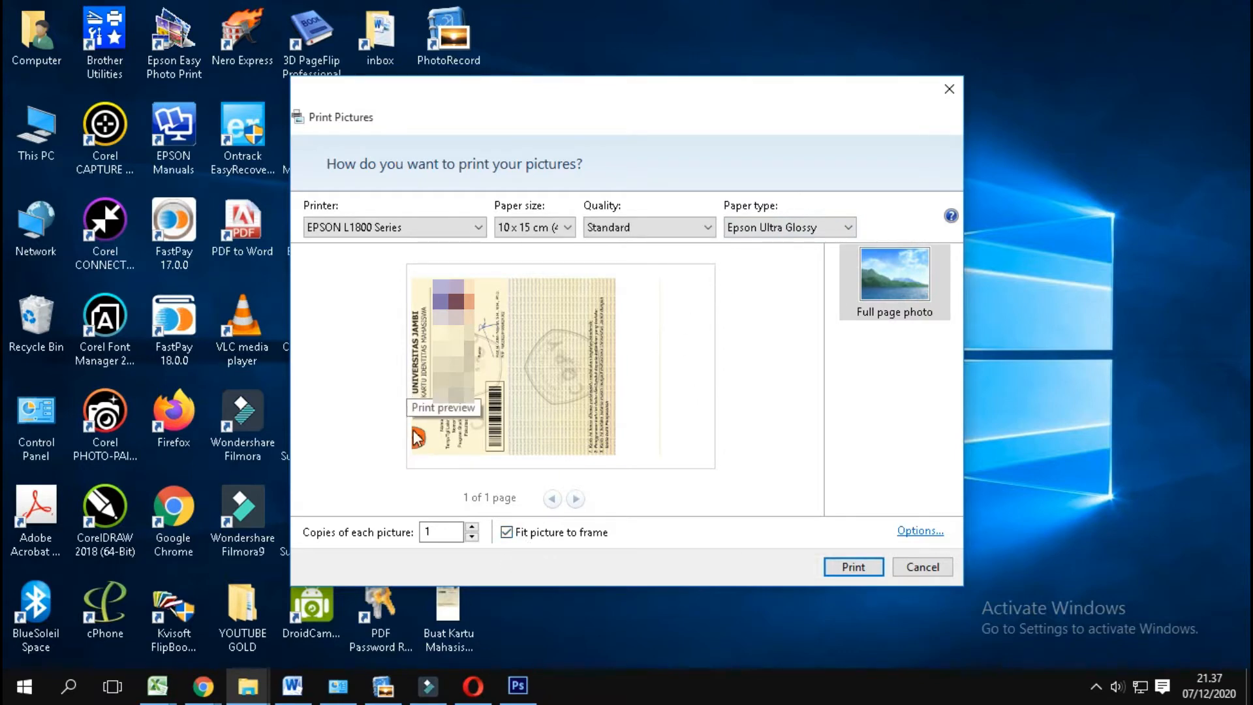
left_click(508, 533)
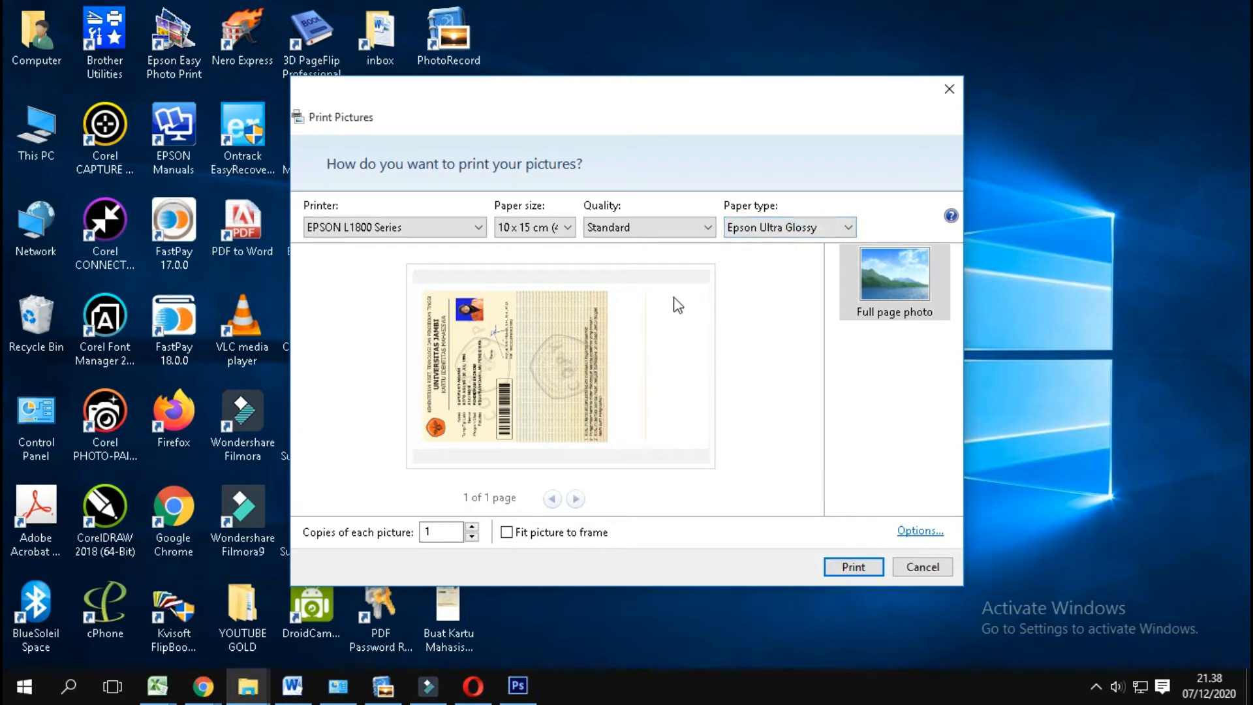
Step: Enable Mirror Image in the additional settings of the EPSON L1800 Series printer properties and accept the change
left_click(914, 533)
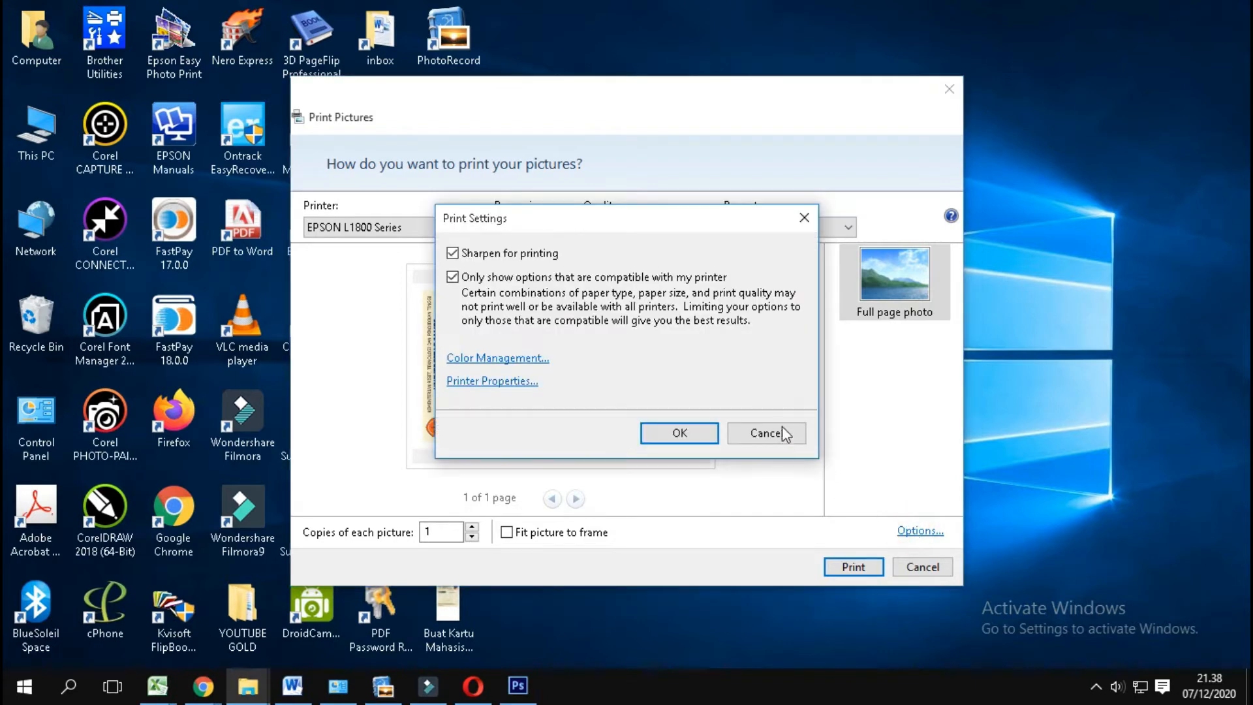
left_click(503, 381)
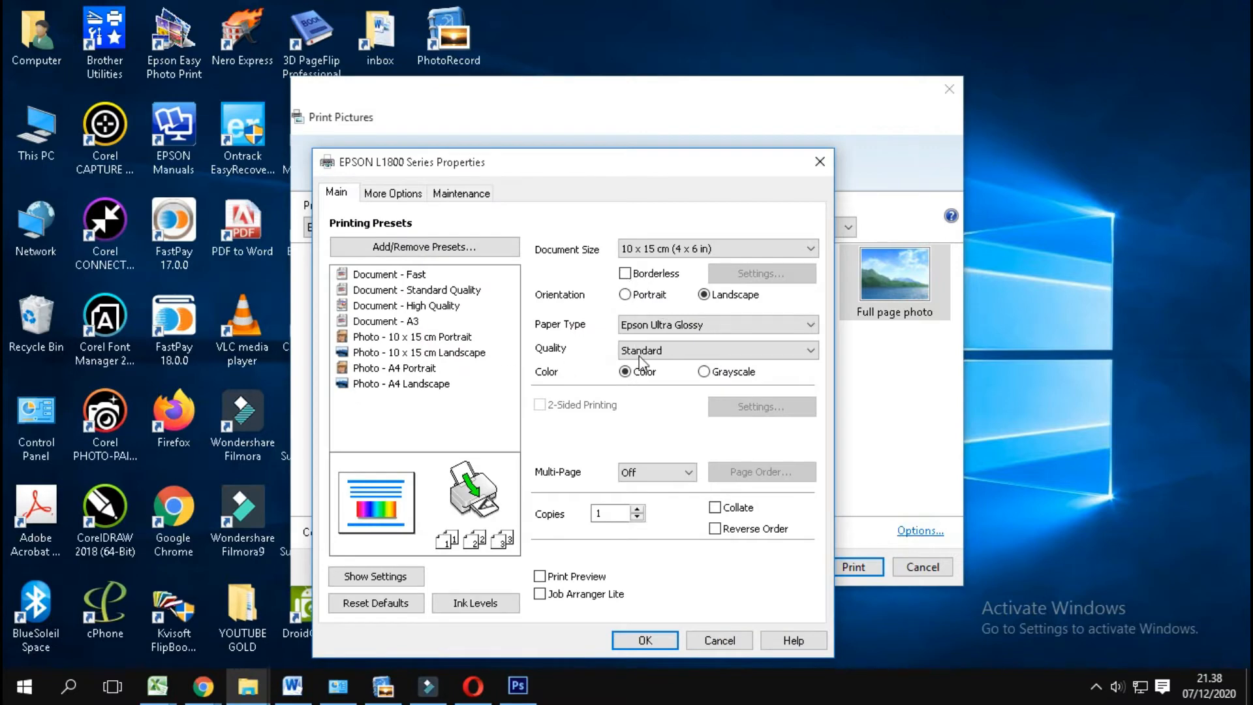
left_click(414, 195)
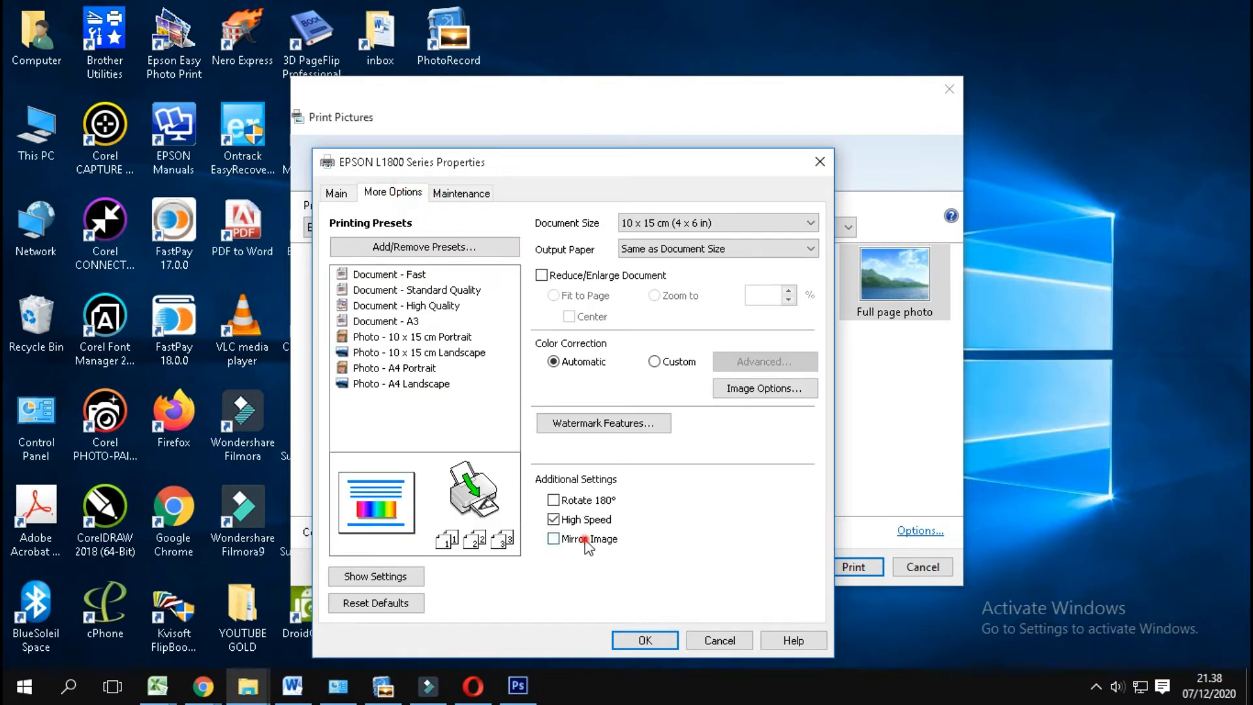
left_click(586, 539)
left_click(580, 538)
left_click(579, 538)
left_click(654, 636)
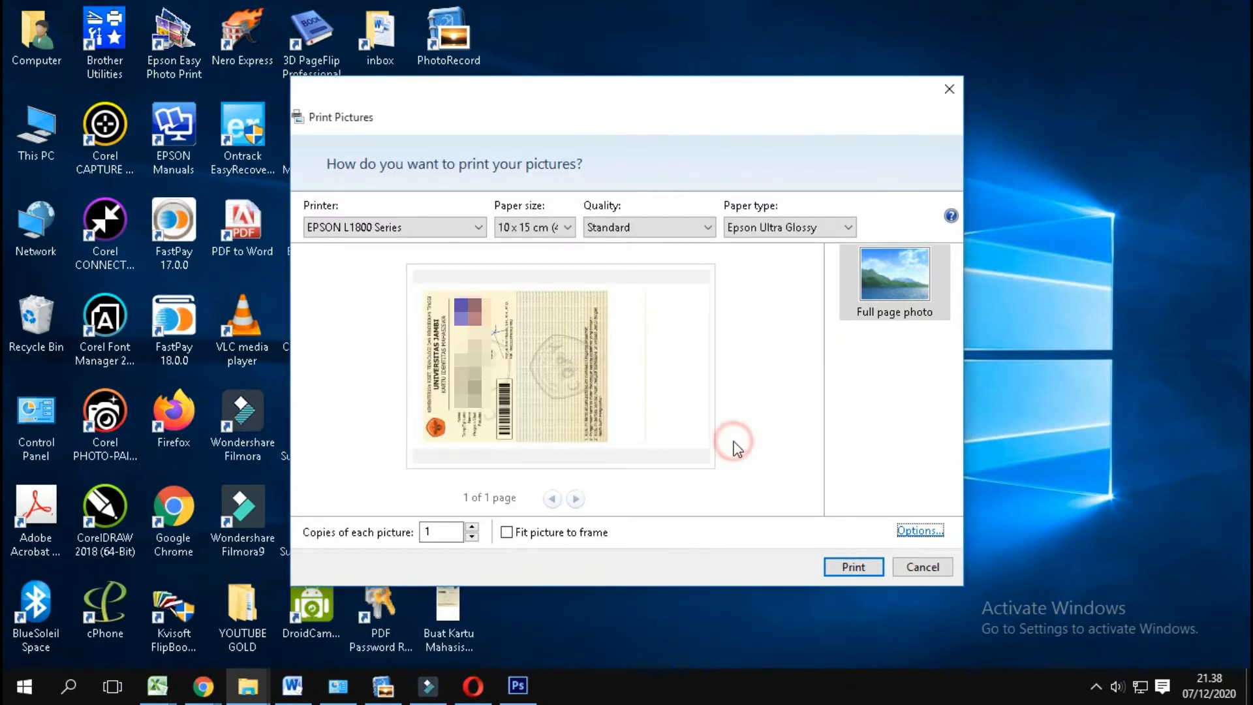
Step: Print one copy of the card picture on the EPSON L1800 Series printer
left_click(851, 569)
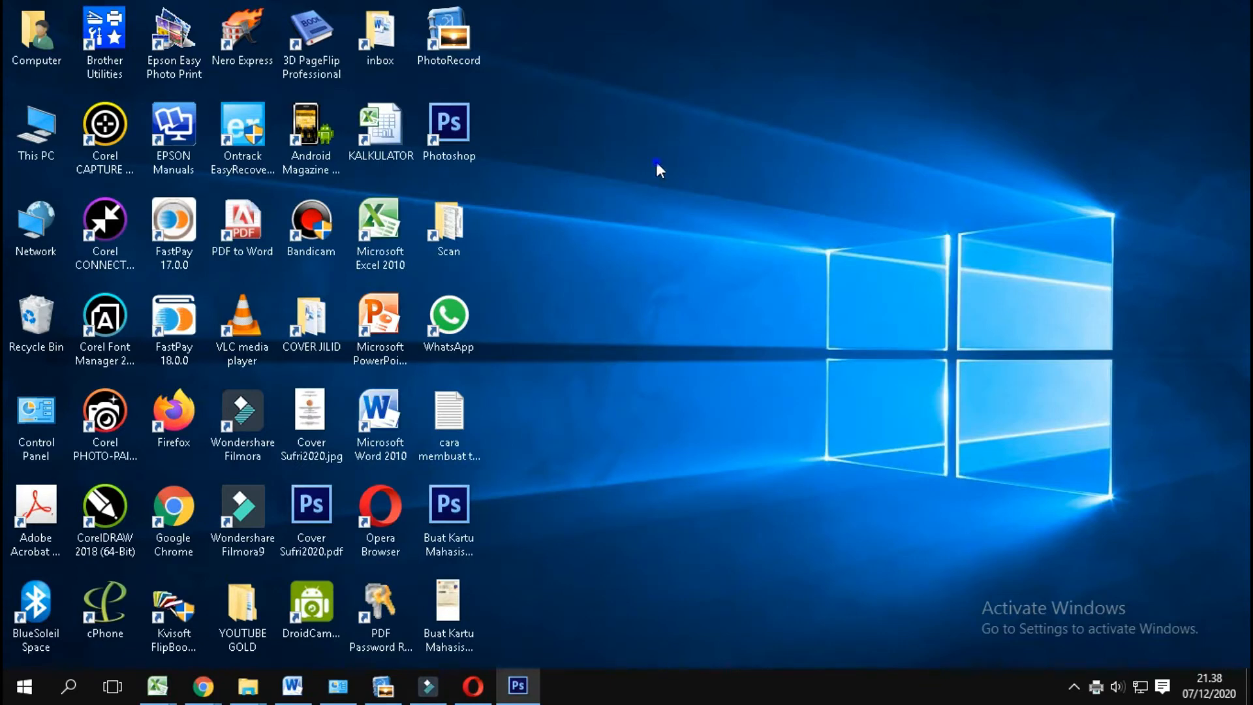
right_click(656, 163)
left_click(693, 218)
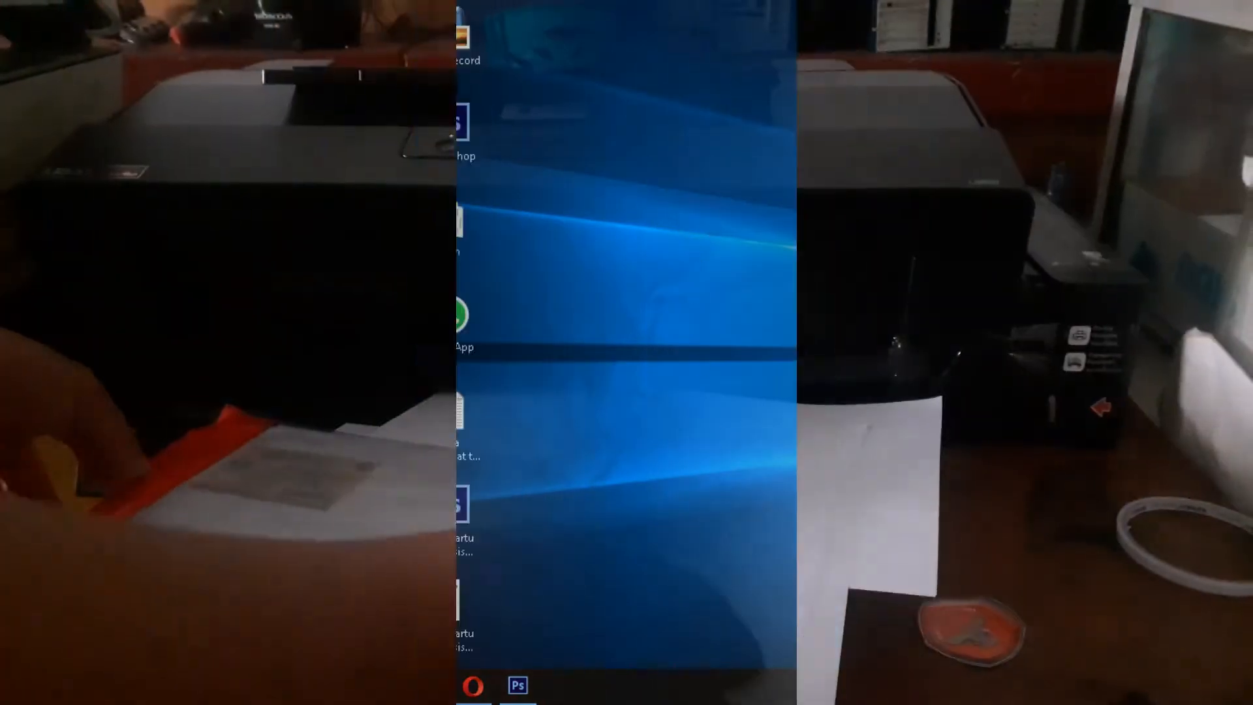